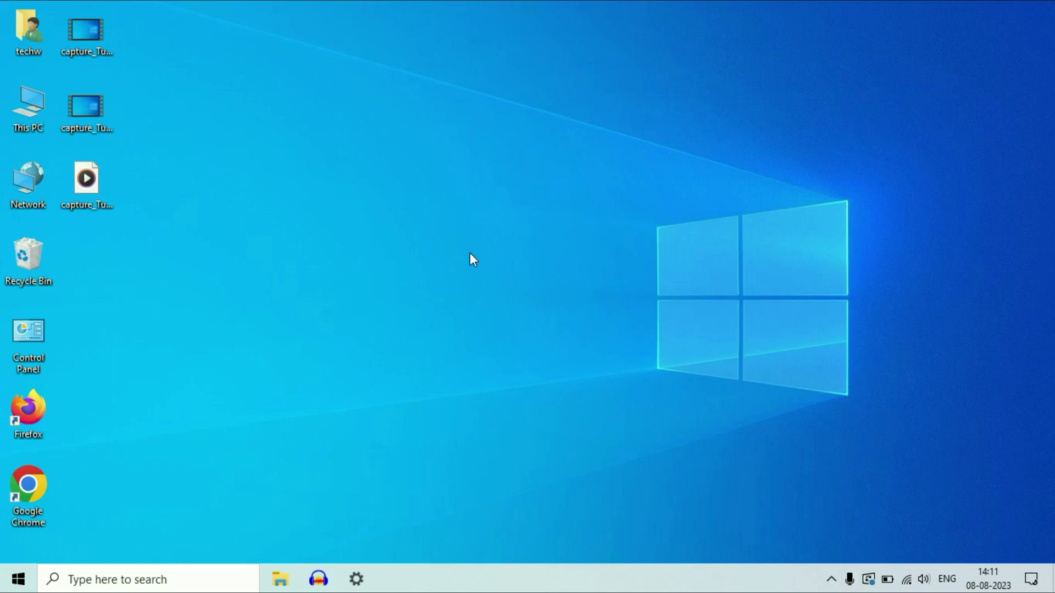
Step: From Bluetooth & other devices settings, try adding a Bluetooth device and dismiss the Couldn't connect error
{"action": "left_click", "coordinate": [357, 579]}
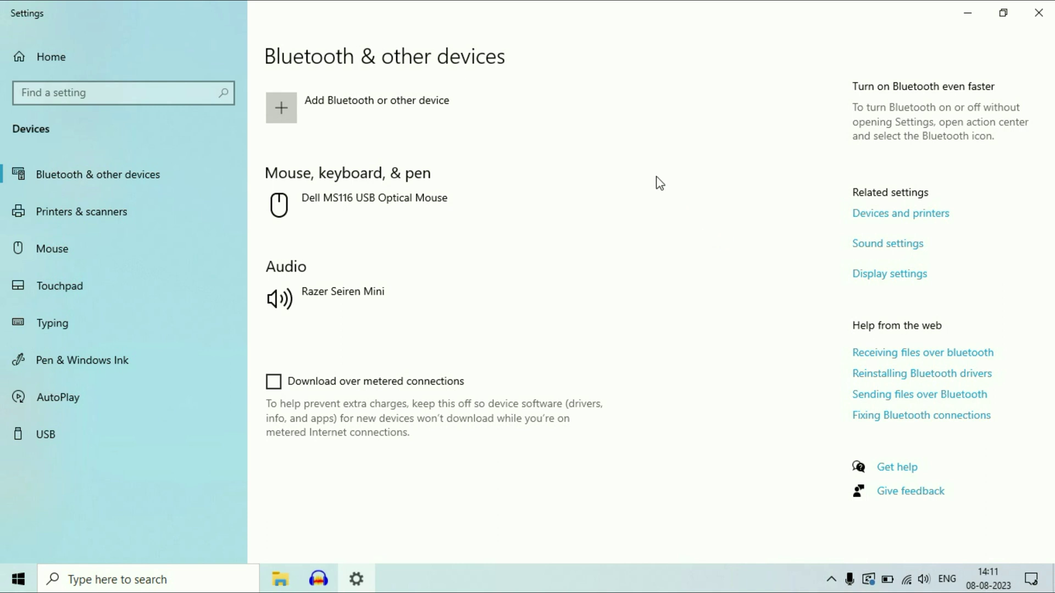
{"action": "left_click", "coordinate": [265, 106]}
{"action": "left_click", "coordinate": [398, 147]}
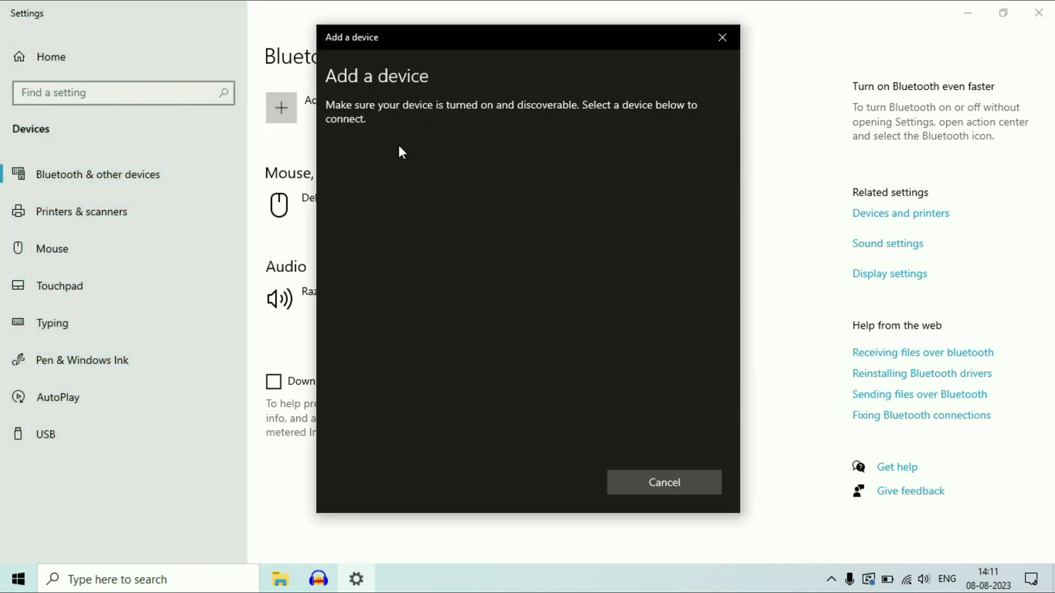
{"action": "left_click_drag", "start_coordinate": [474, 41], "coordinate": [604, 79]}
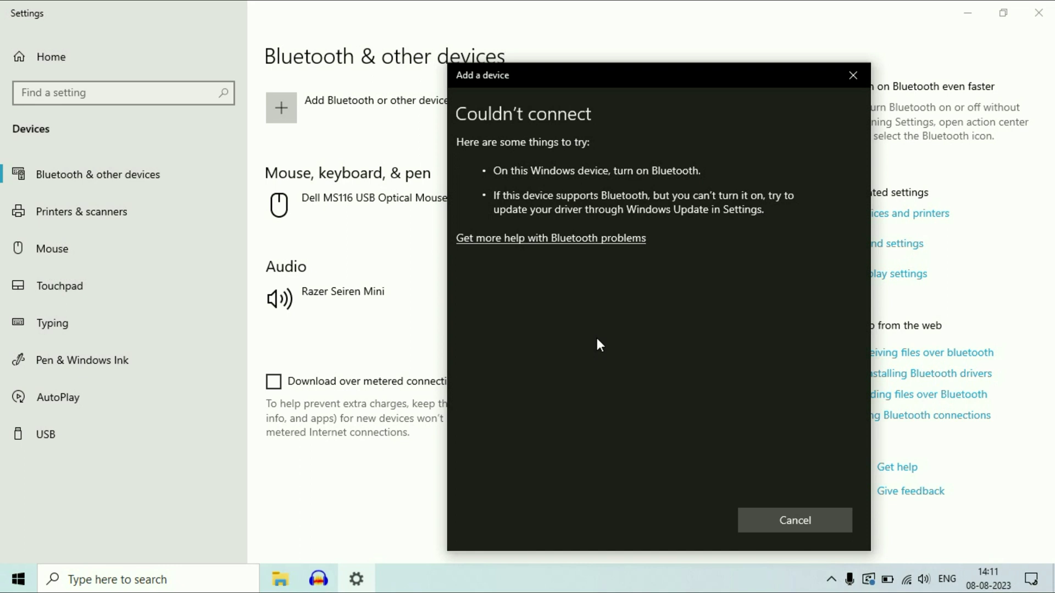
{"action": "left_click", "coordinate": [851, 76]}
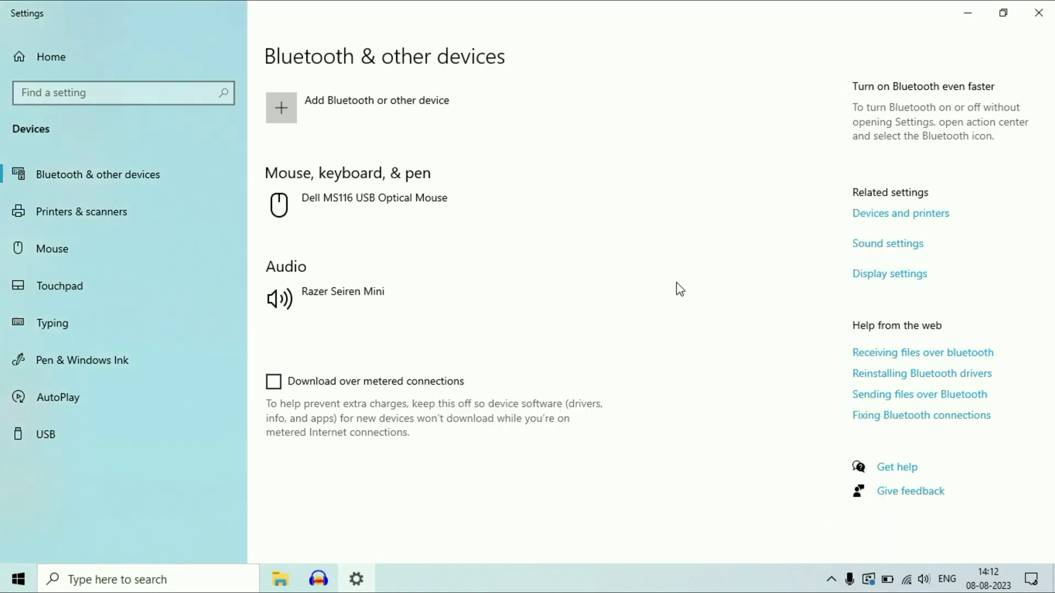
Step: Search 'trou' for Troubleshoot settings, then expand the Bluetooth entry under Additional troubleshooters
{"action": "left_click", "coordinate": [103, 580]}
{"action": "type", "text": "t"}
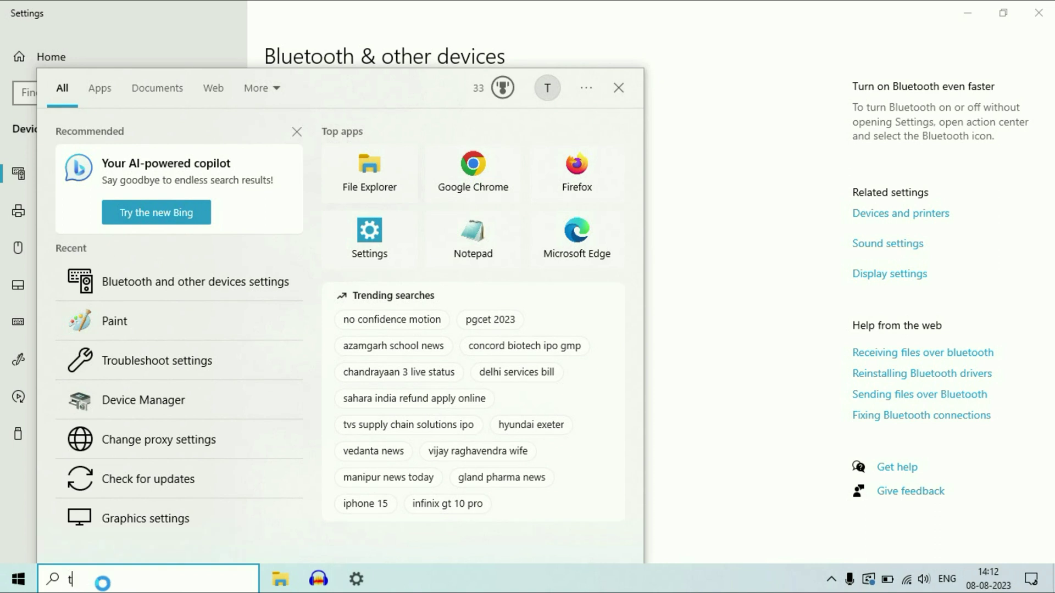
{"action": "type", "text": "rou"}
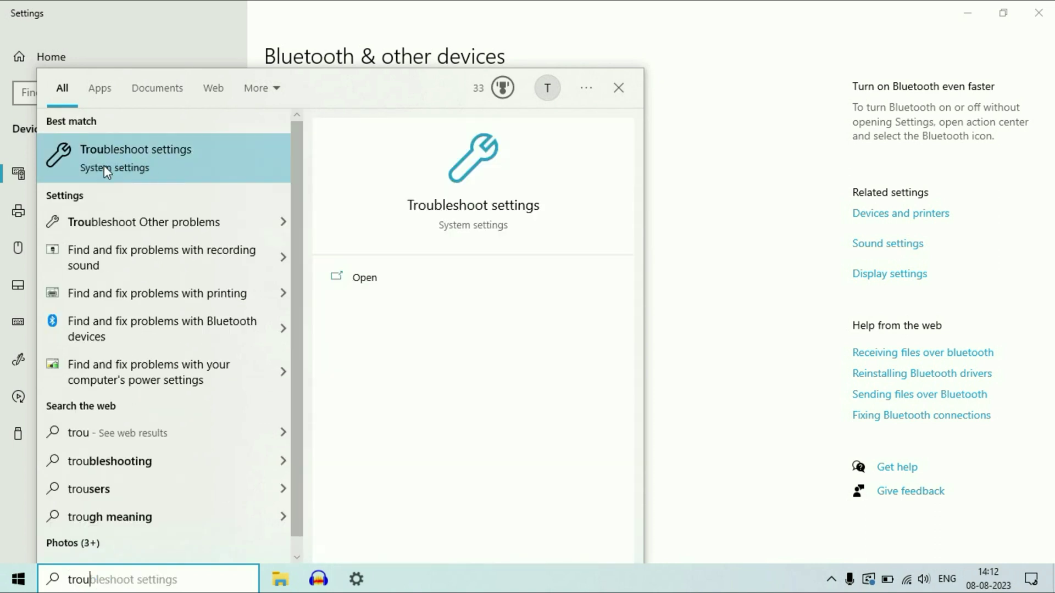
{"action": "left_click", "coordinate": [140, 160]}
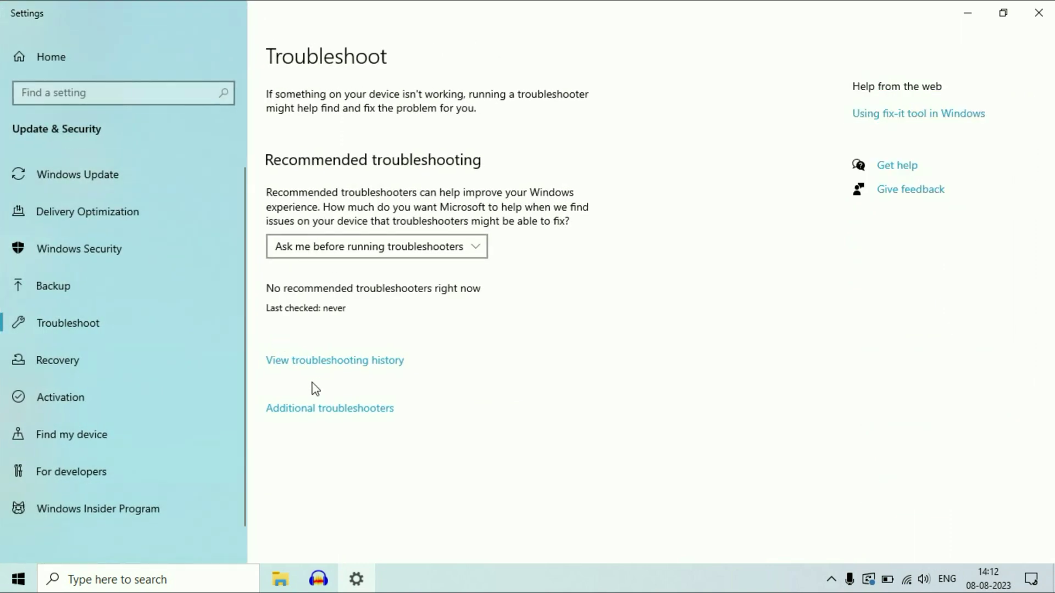
{"action": "left_click", "coordinate": [302, 419]}
{"action": "scroll", "coordinate": [270, 293], "scroll_direction": "down", "scroll_amount": 1}
{"action": "scroll", "coordinate": [271, 293], "scroll_direction": "down", "scroll_amount": 1}
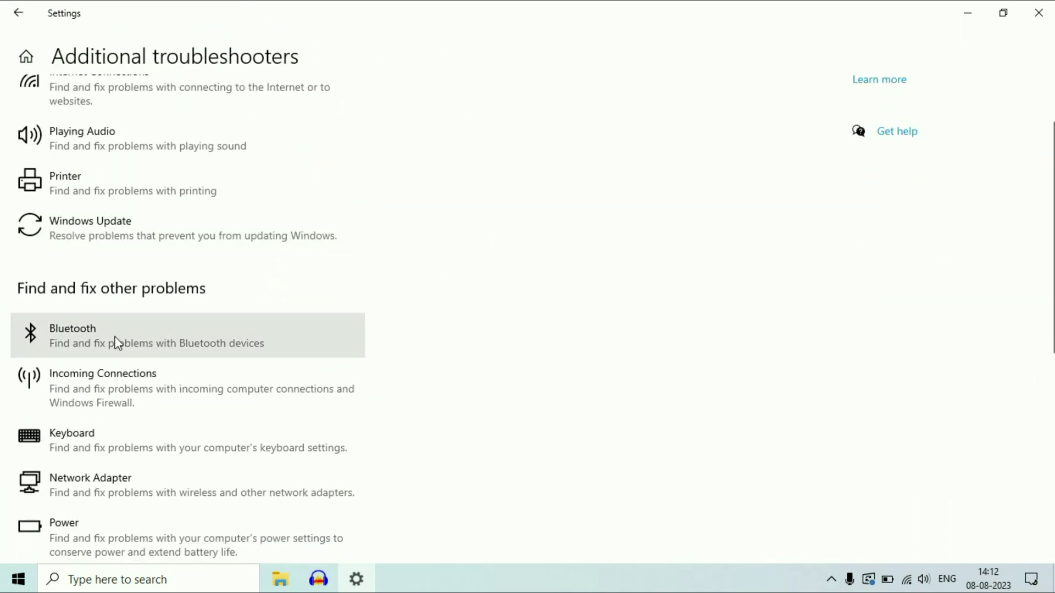
{"action": "left_click", "coordinate": [78, 340]}
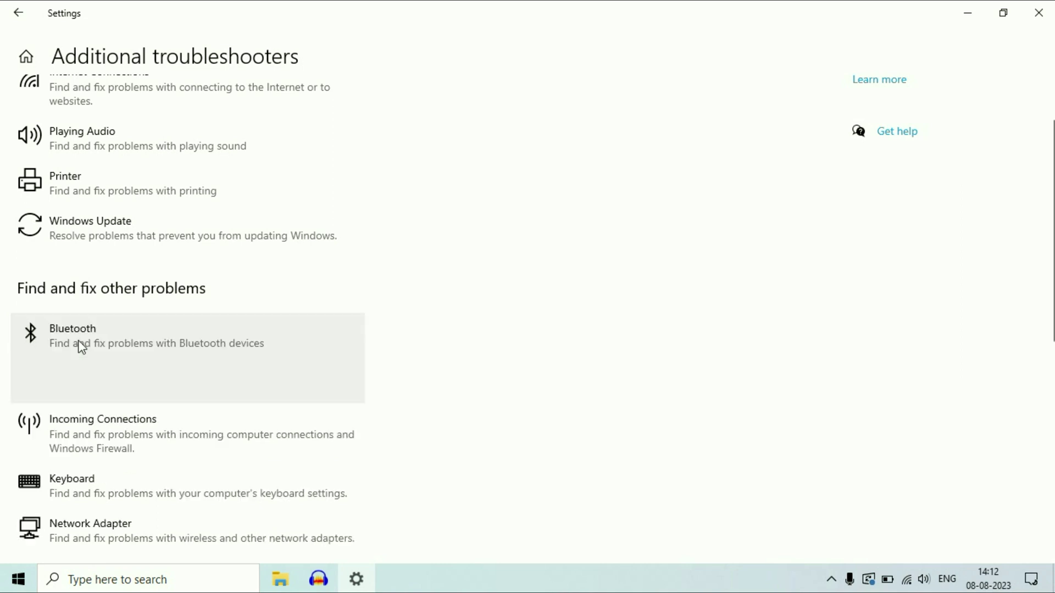
Step: Run the Bluetooth troubleshooter, apply its fix enabling the Realtek Bluetooth Adapter, and close it
{"action": "left_click", "coordinate": [251, 385]}
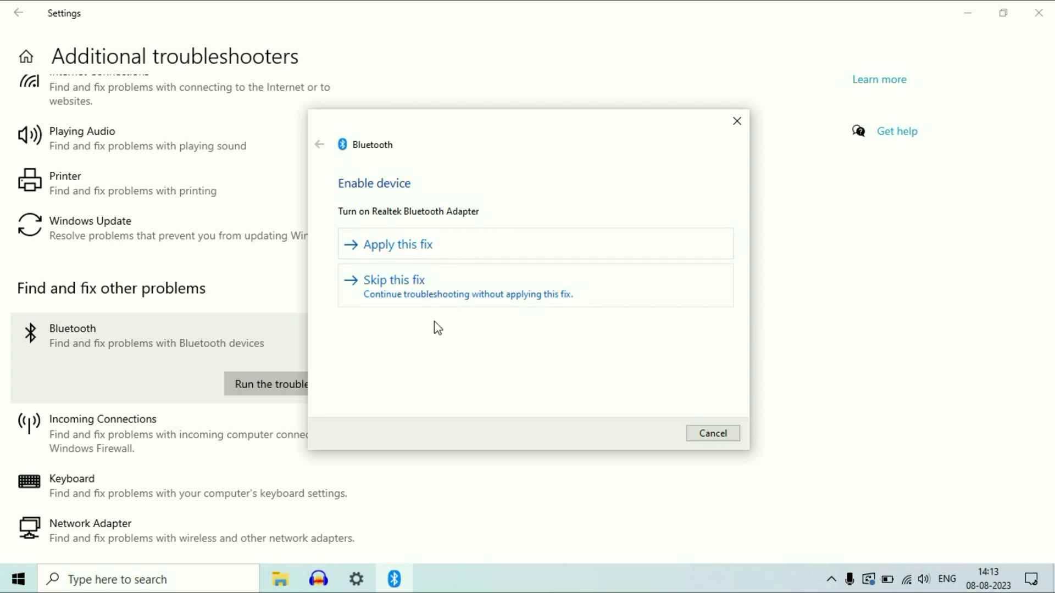
{"action": "left_click", "coordinate": [384, 255]}
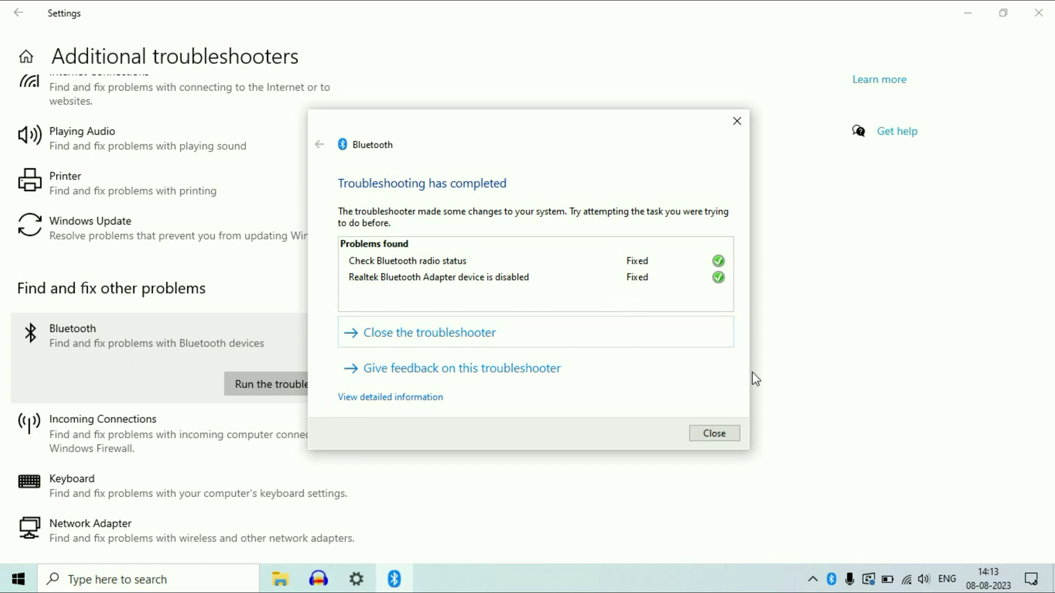
{"action": "key", "text": "Return"}
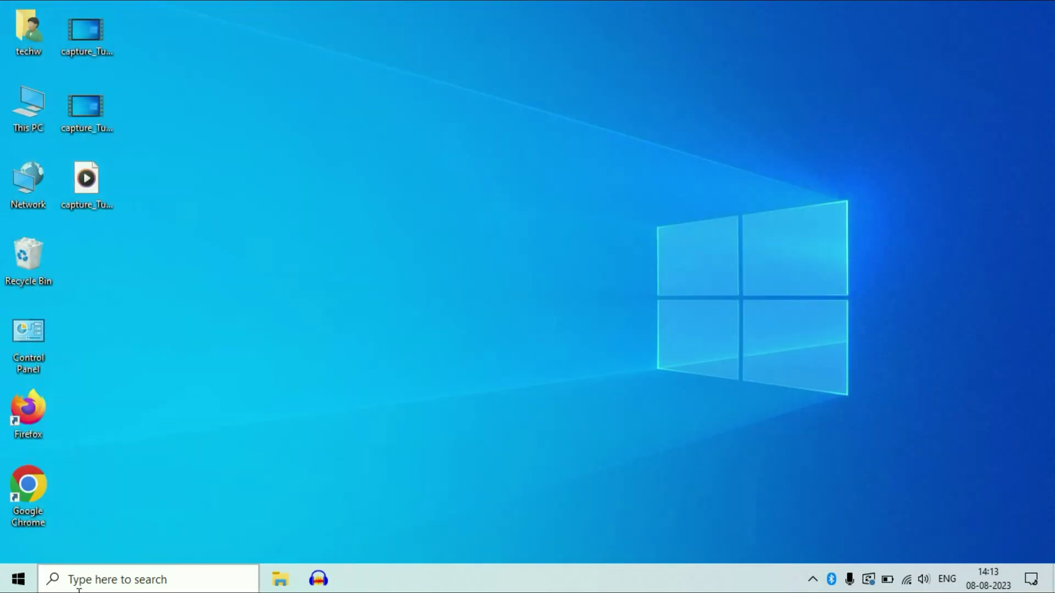
Step: Open Bluetooth settings via a 'bl' search and scan for nearby Bluetooth devices
{"action": "left_click", "coordinate": [148, 580]}
{"action": "type", "text": "bl"}
{"action": "left_click", "coordinate": [261, 173]}
{"action": "left_click", "coordinate": [346, 113]}
{"action": "left_click", "coordinate": [416, 141]}
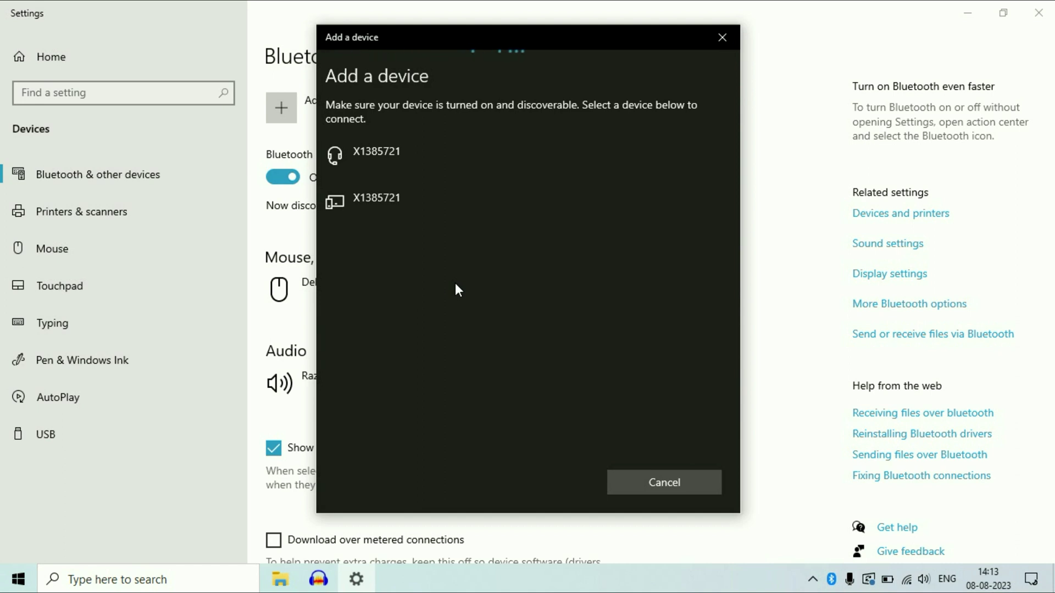
{"action": "left_click", "coordinate": [722, 38]}
Step: Toggle Bluetooth off and on twice, leaving it on, then minimize Settings
{"action": "left_click", "coordinate": [281, 181]}
{"action": "left_click", "coordinate": [294, 180]}
{"action": "left_click", "coordinate": [295, 180]}
{"action": "left_click", "coordinate": [295, 180]}
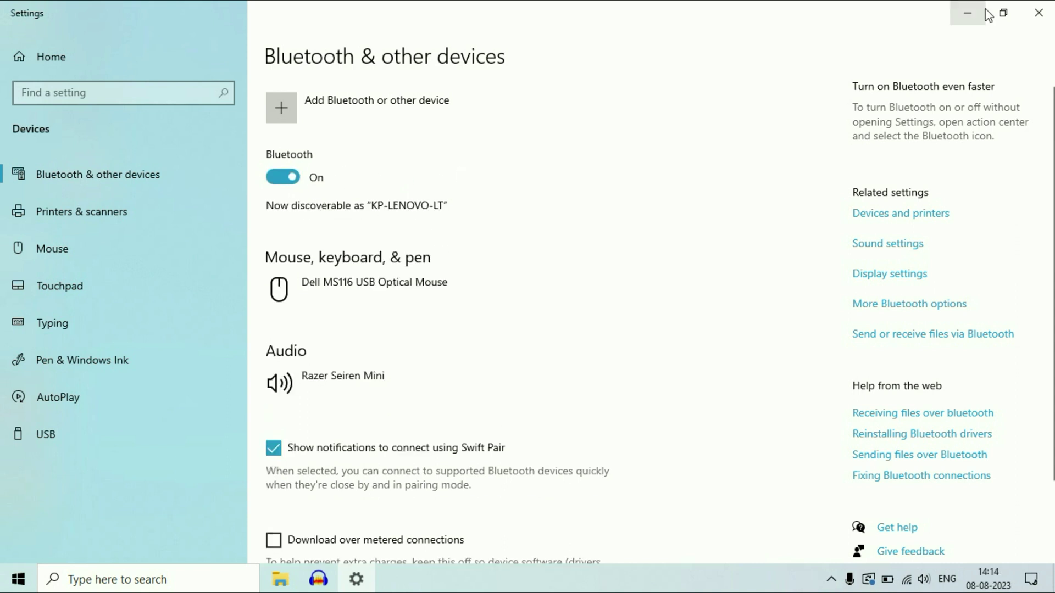
{"action": "left_click", "coordinate": [967, 13]}
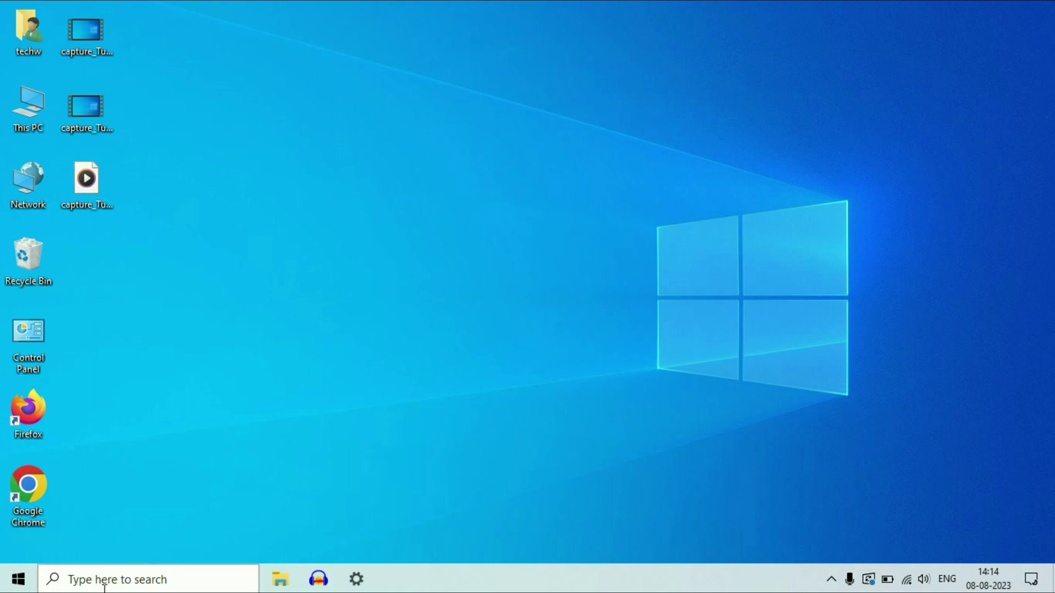
Step: Open the Services console via a 'serv' search, maximize it and widen the Name column
{"action": "left_click", "coordinate": [122, 581]}
{"action": "type", "text": "s"}
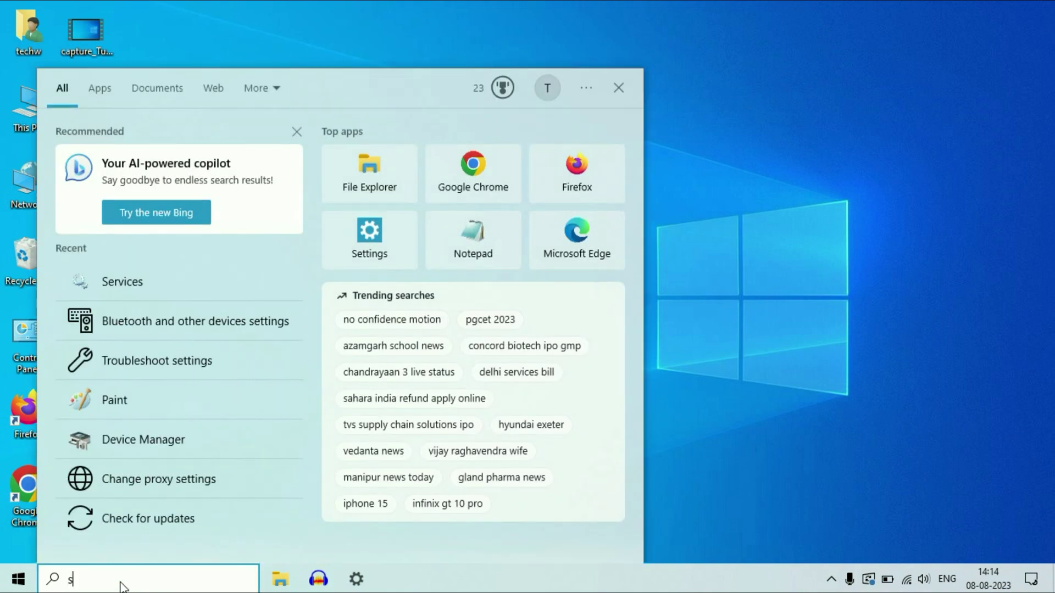
{"action": "type", "text": "erv"}
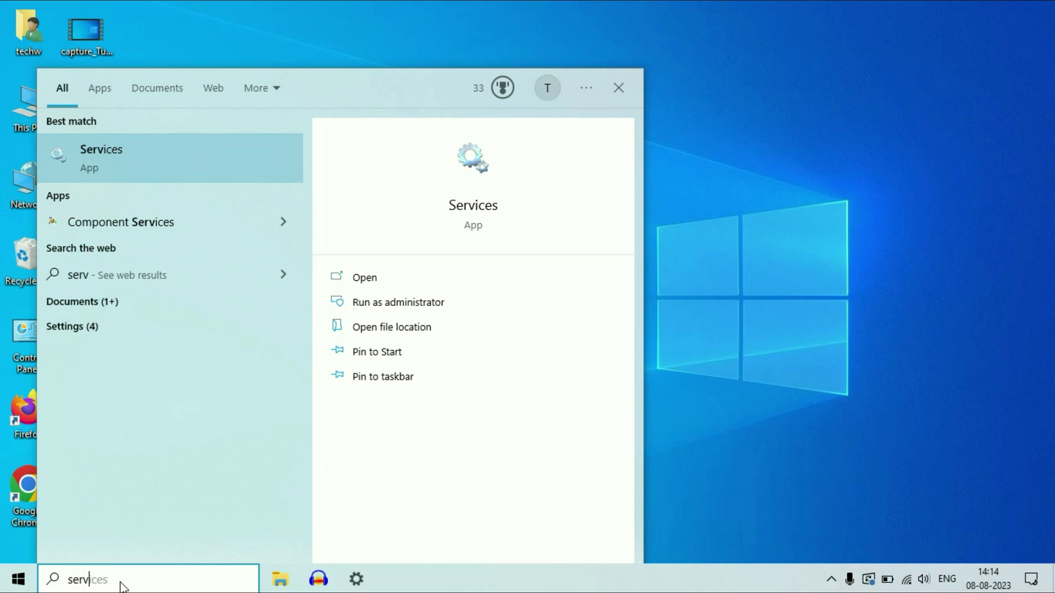
{"action": "left_click", "coordinate": [122, 159]}
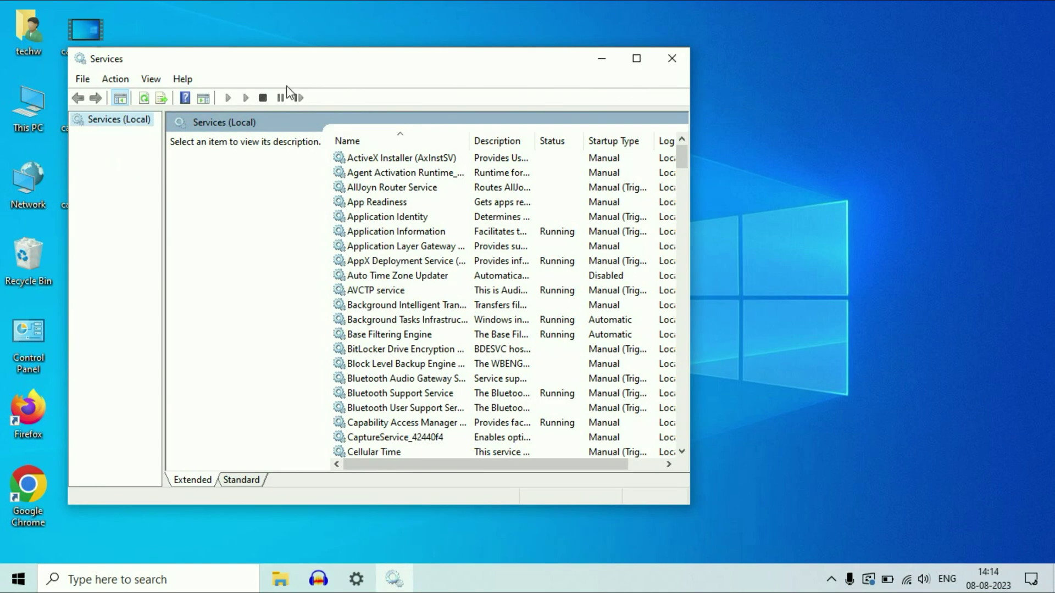
{"action": "left_click", "coordinate": [636, 58]}
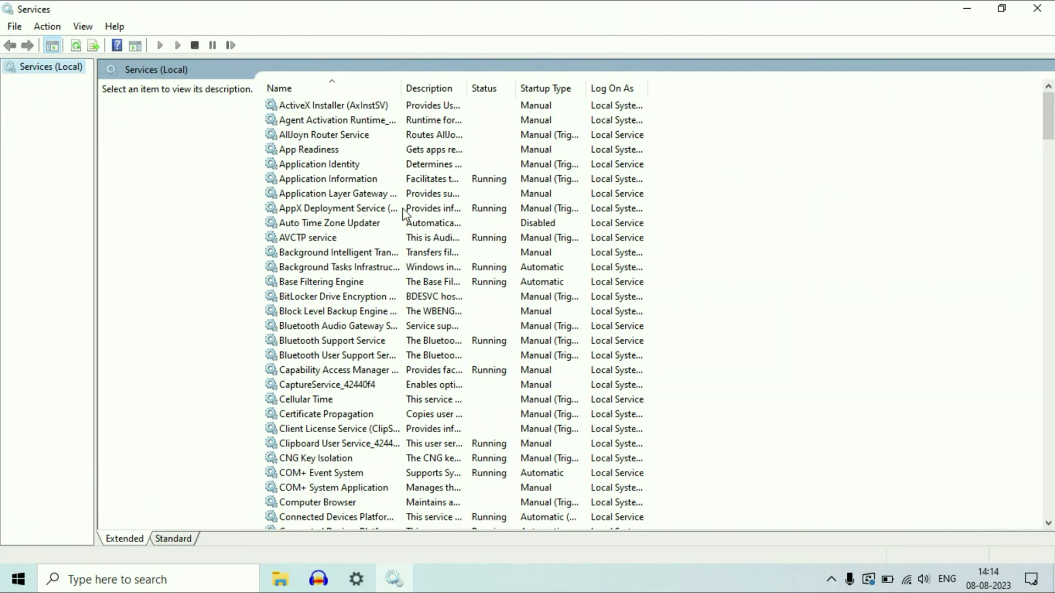
{"action": "left_click_drag", "start_coordinate": [396, 94], "coordinate": [578, 96]}
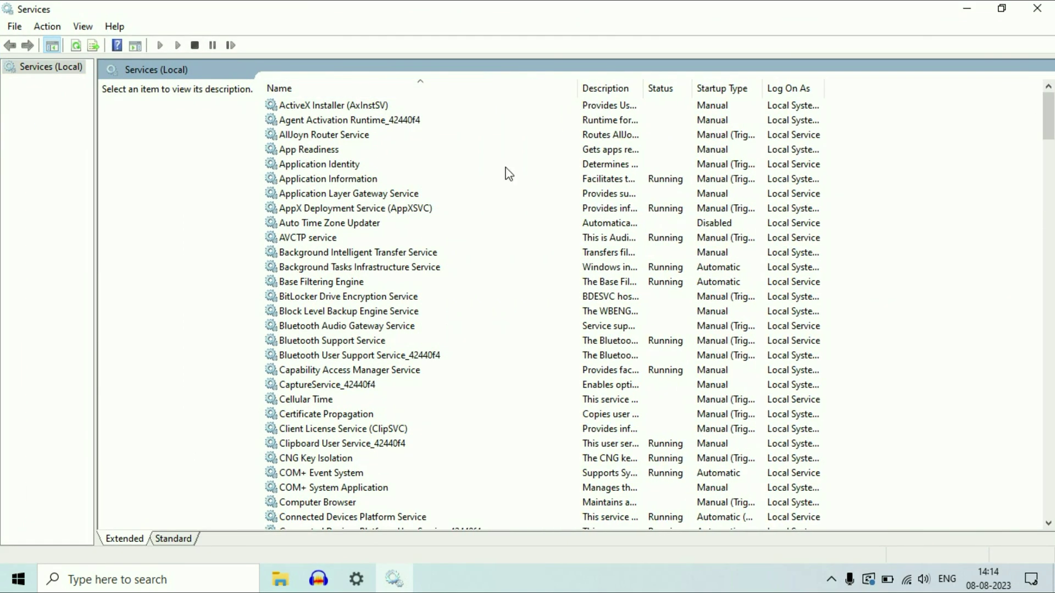
Step: Browse to the Bluetooth services and bring up the context menu for Bluetooth Audio Gateway Service
{"action": "left_click", "coordinate": [338, 302]}
{"action": "key", "text": "Down"}
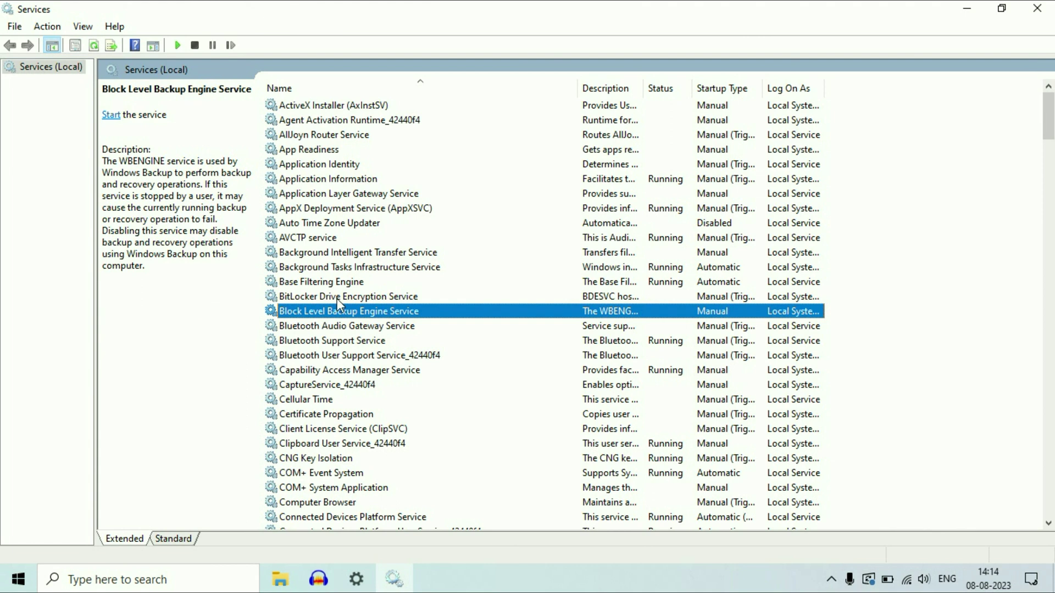
{"action": "key", "text": "Down"}
{"action": "key", "text": "Down"}
{"action": "key", "text": "Down"}
{"action": "key", "text": "Up"}
{"action": "key", "text": "Up"}
{"action": "key", "text": "Down"}
{"action": "left_click", "coordinate": [301, 352]}
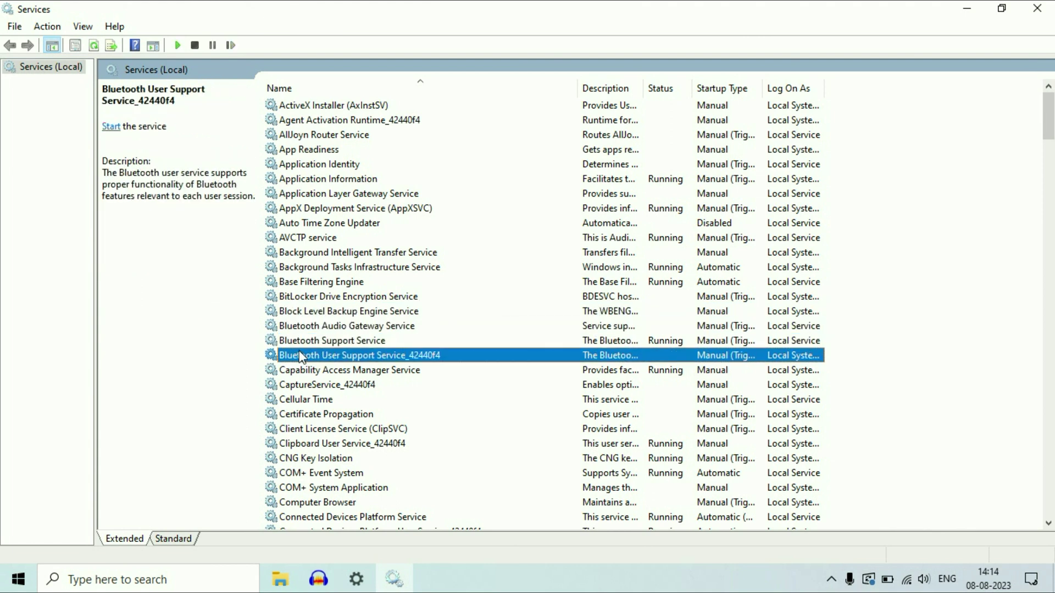
{"action": "left_click", "coordinate": [305, 327]}
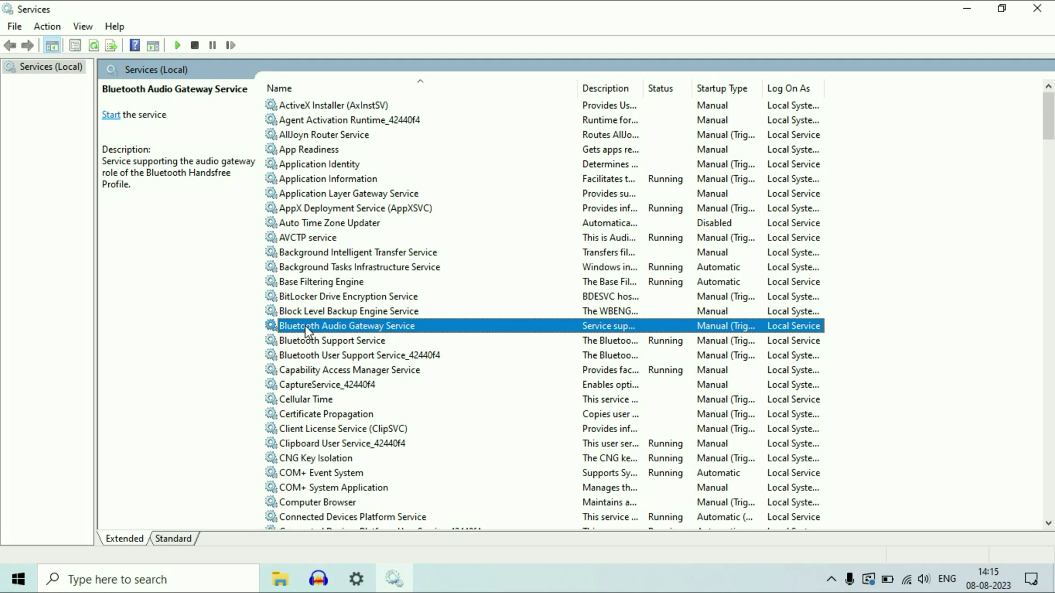
{"action": "right_click", "coordinate": [305, 325]}
Step: Set Bluetooth Audio Gateway Service's startup type to Automatic, start it, and close its properties
{"action": "left_click", "coordinate": [369, 473]}
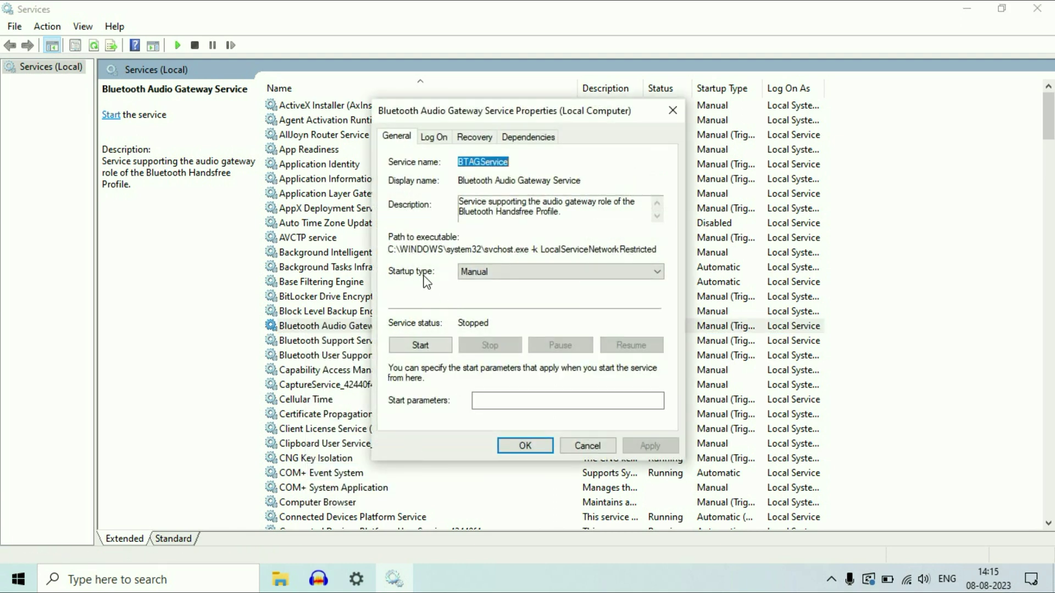
{"action": "left_click", "coordinate": [467, 272]}
{"action": "left_click", "coordinate": [491, 294]}
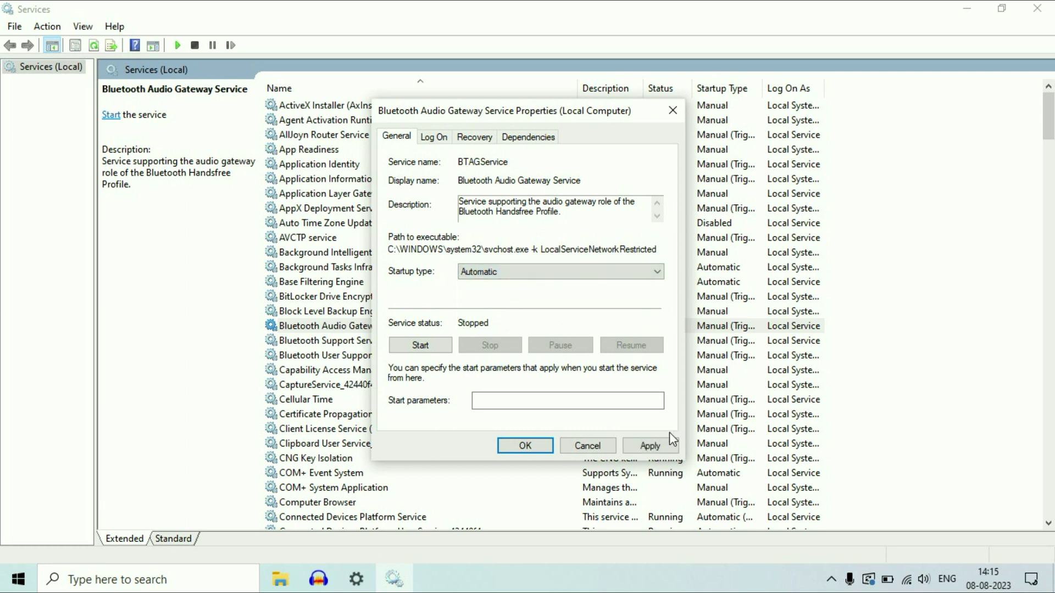
{"action": "left_click", "coordinate": [653, 446]}
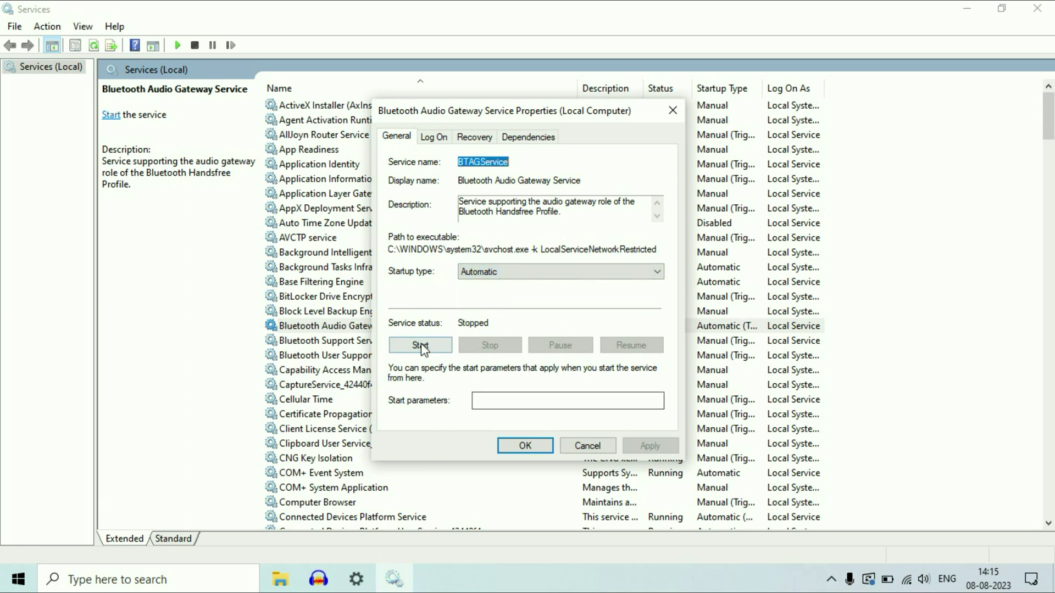
{"action": "left_click", "coordinate": [435, 352]}
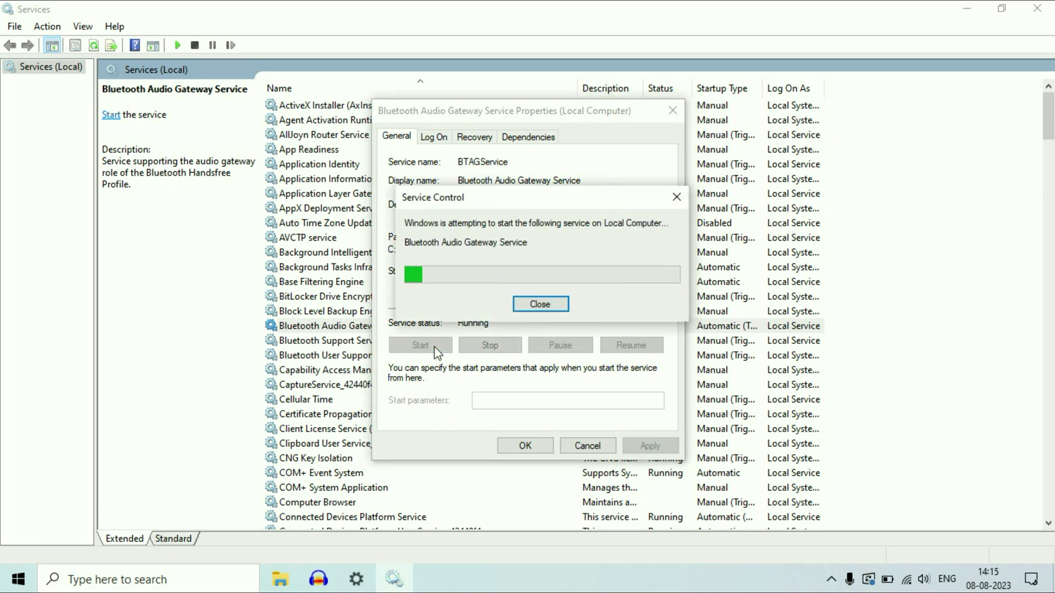
{"action": "left_click", "coordinate": [526, 445]}
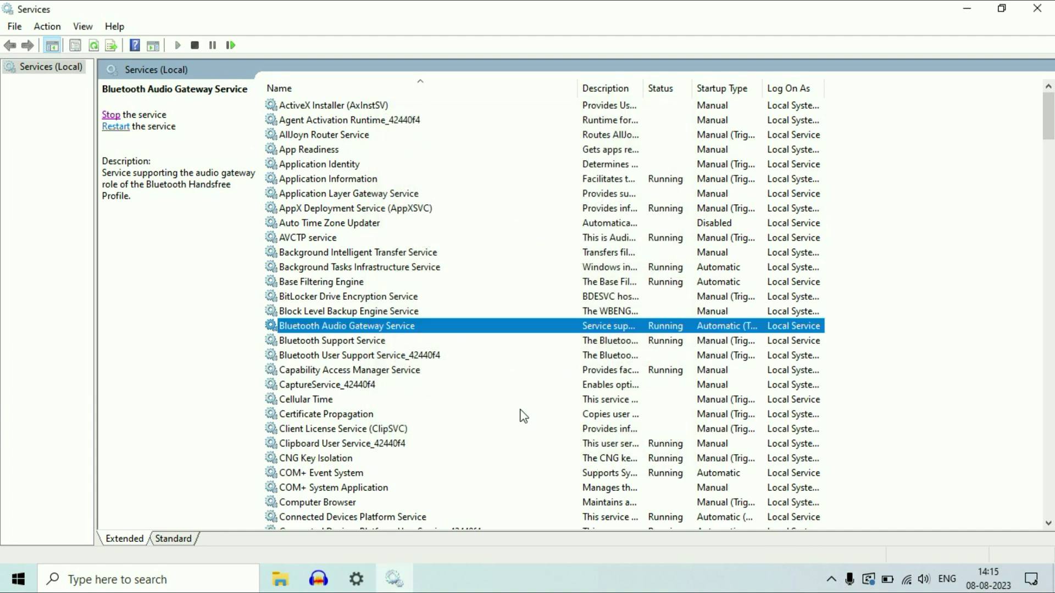
Step: Give Bluetooth Support Service an Automatic startup type and apply it
{"action": "left_click", "coordinate": [316, 342]}
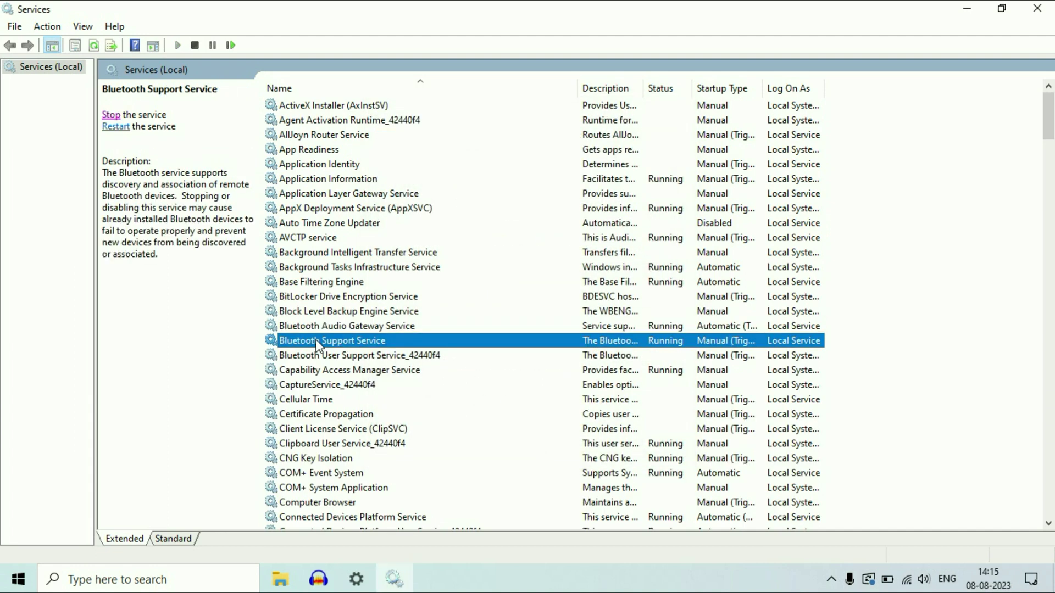
{"action": "right_click", "coordinate": [317, 342]}
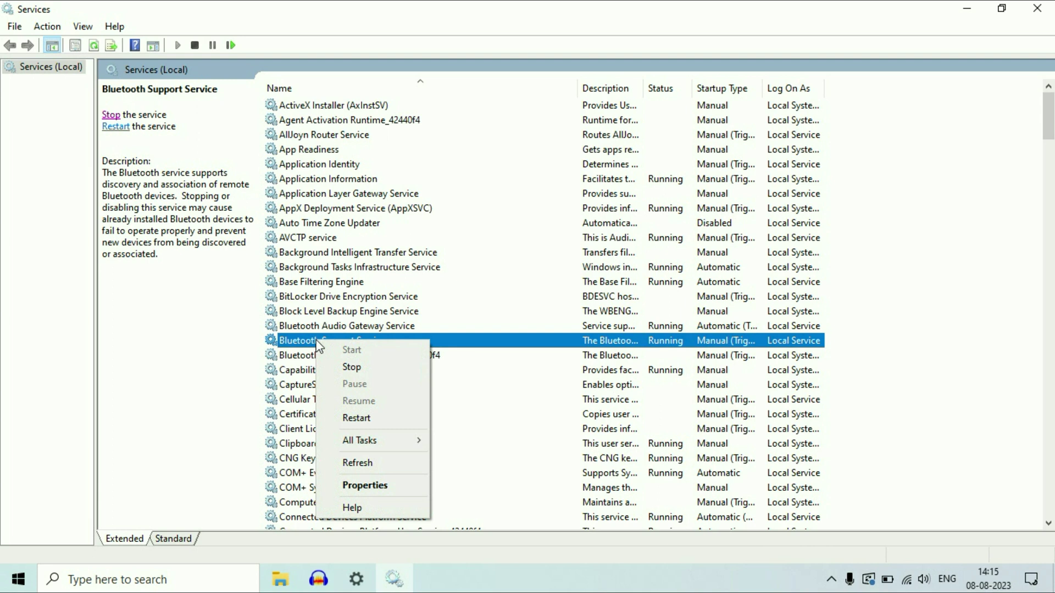
{"action": "left_click", "coordinate": [371, 485]}
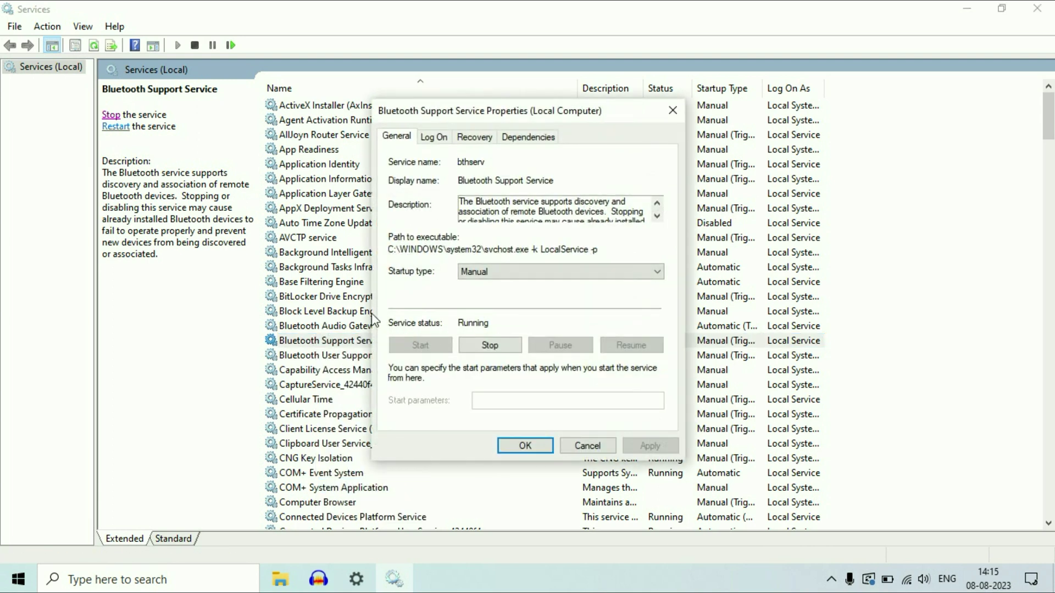
{"action": "left_click", "coordinate": [525, 272]}
{"action": "left_click", "coordinate": [497, 295]}
{"action": "left_click", "coordinate": [645, 444]}
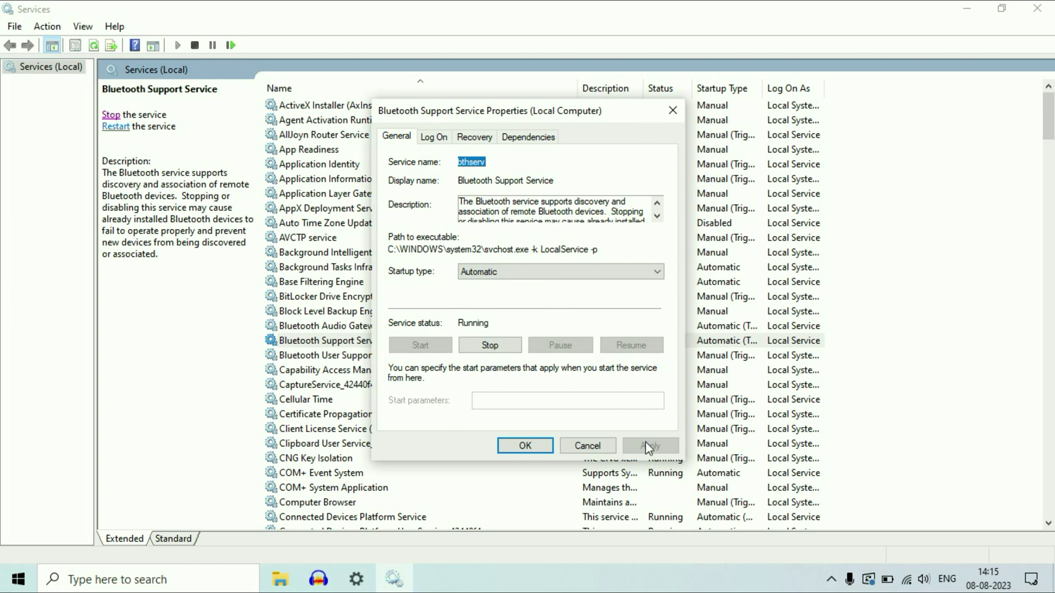
Step: Restart Bluetooth Support Service by stopping and starting it, then close its properties
{"action": "left_click", "coordinate": [505, 345]}
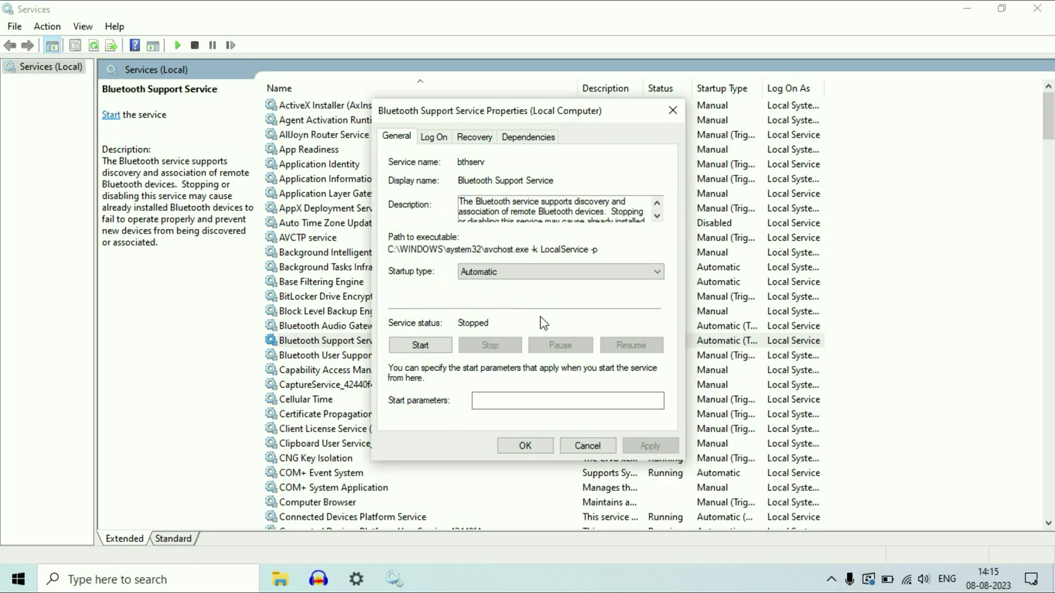
{"action": "left_click", "coordinate": [420, 346]}
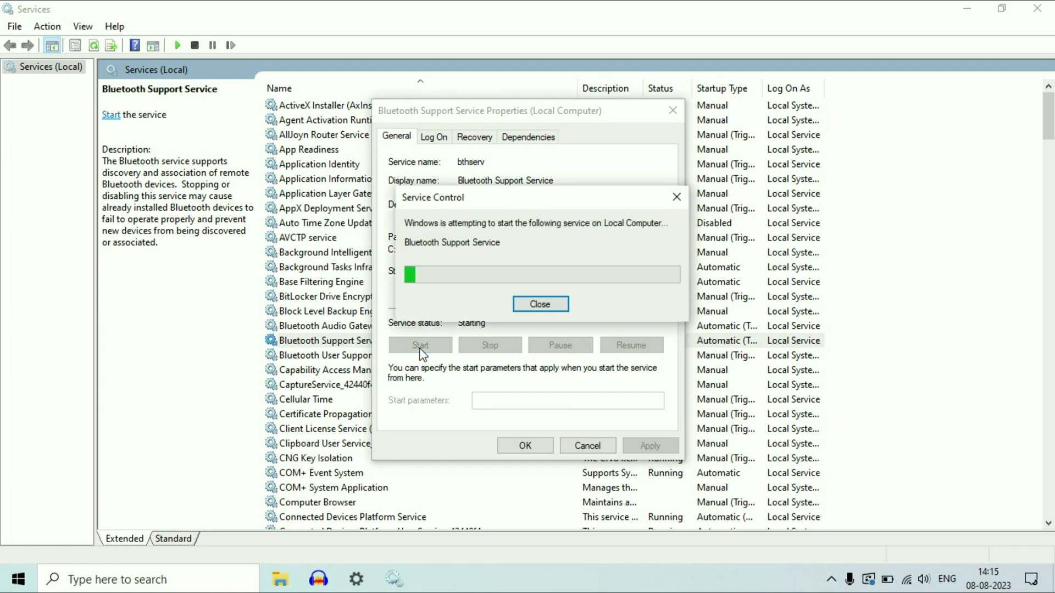
{"action": "left_click", "coordinate": [524, 447]}
{"action": "left_click", "coordinate": [337, 357]}
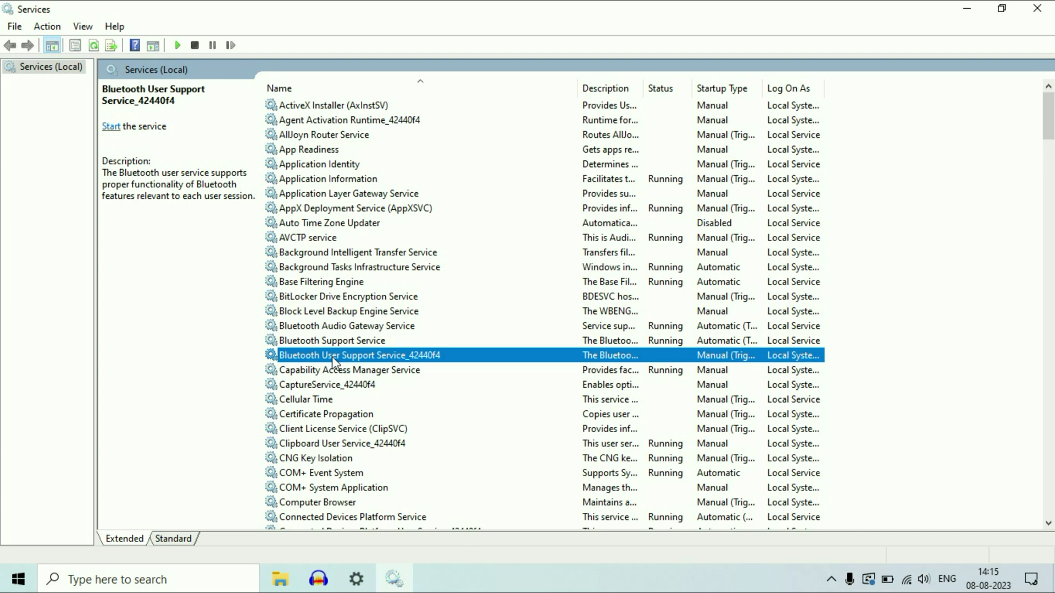
Step: Start Bluetooth User Support Service from its properties, then close the Services window
{"action": "right_click", "coordinate": [333, 358]}
{"action": "left_click", "coordinate": [388, 501]}
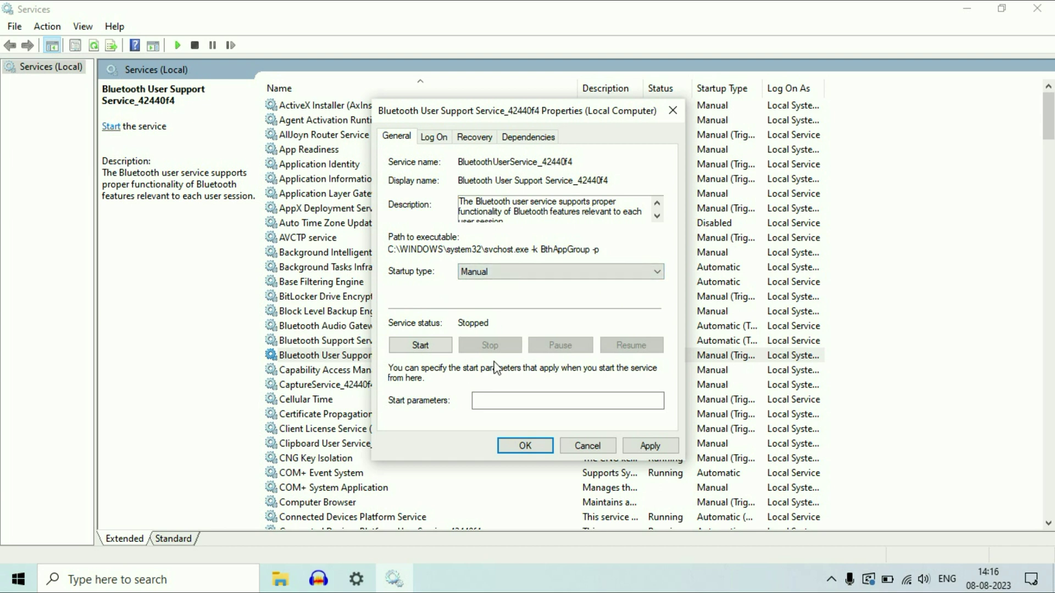
{"action": "left_click", "coordinate": [421, 347]}
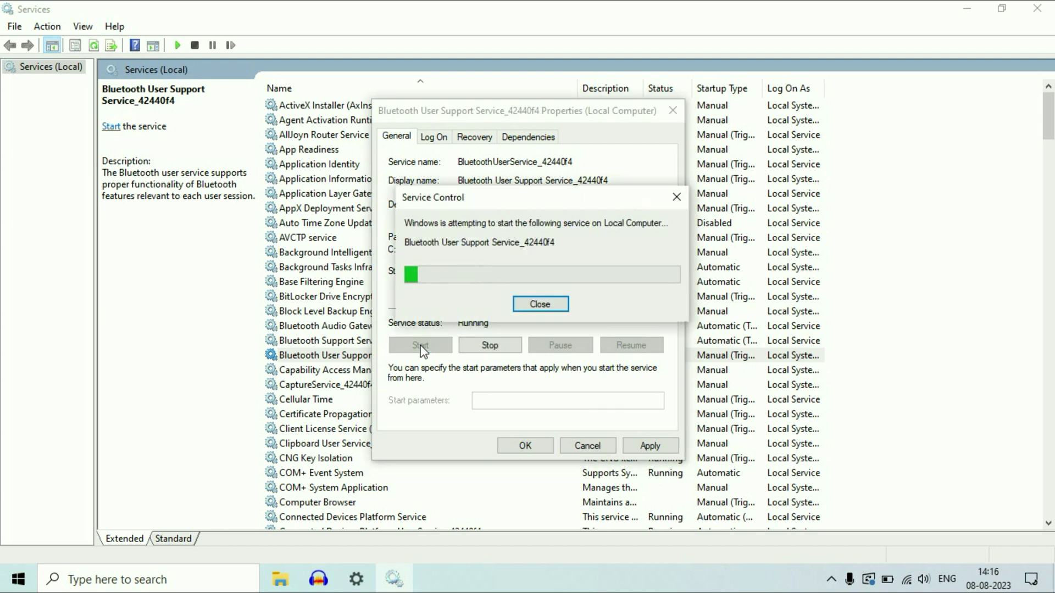
{"action": "left_click", "coordinate": [526, 447]}
{"action": "left_click", "coordinate": [1036, 8]}
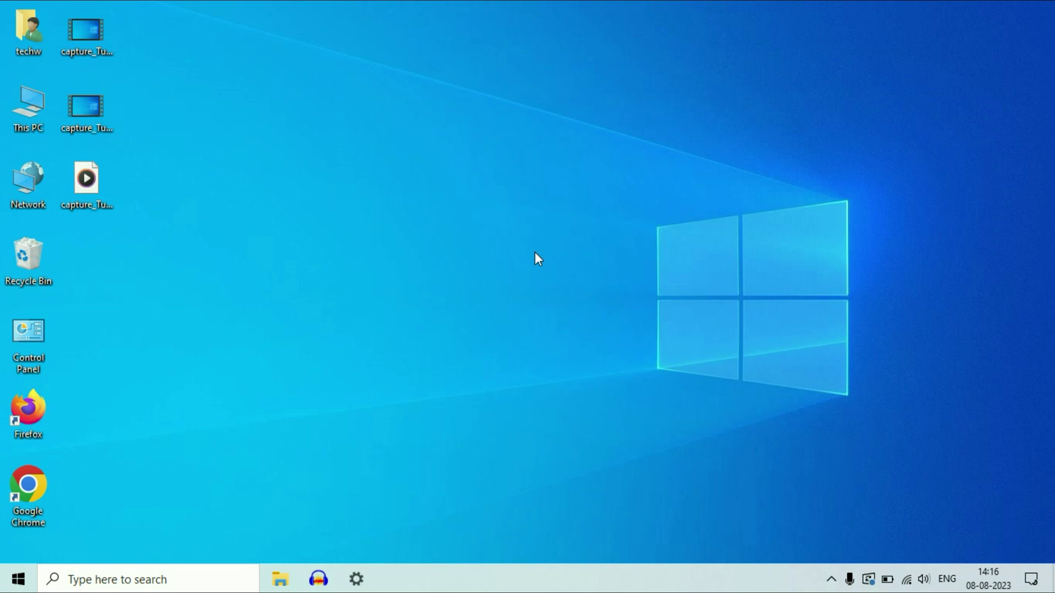
Step: Open Device Manager from the Start button's quick-link menu
{"action": "right_click", "coordinate": [18, 577]}
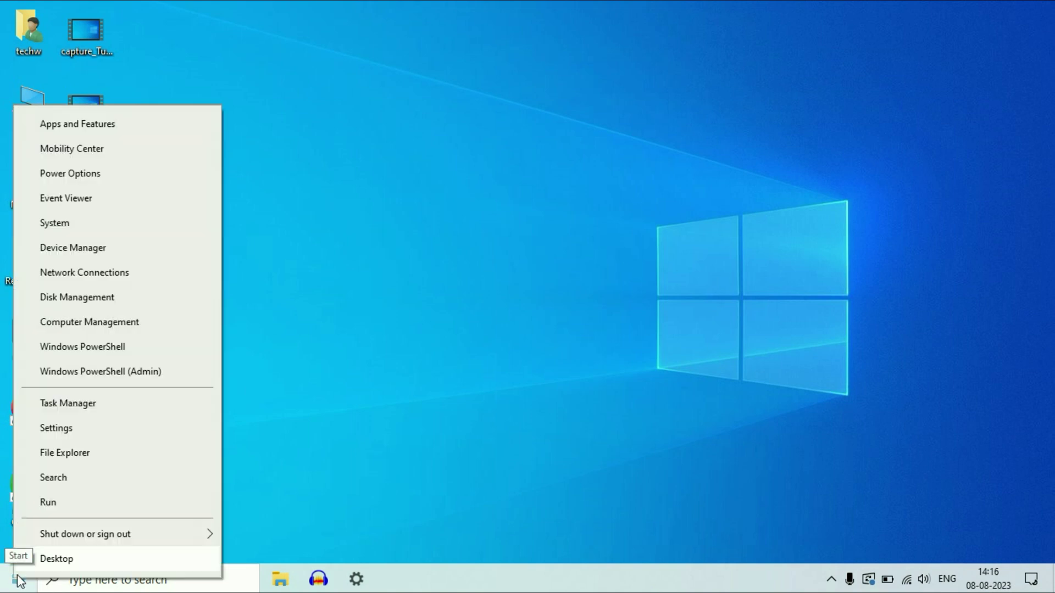
{"action": "left_click", "coordinate": [105, 250]}
Step: Maximize Device Manager, expand Bluetooth, and auto-search for a newer Bluetooth Device (RFCOMM Protocol TDI) driver
{"action": "double_click", "coordinate": [347, 38]}
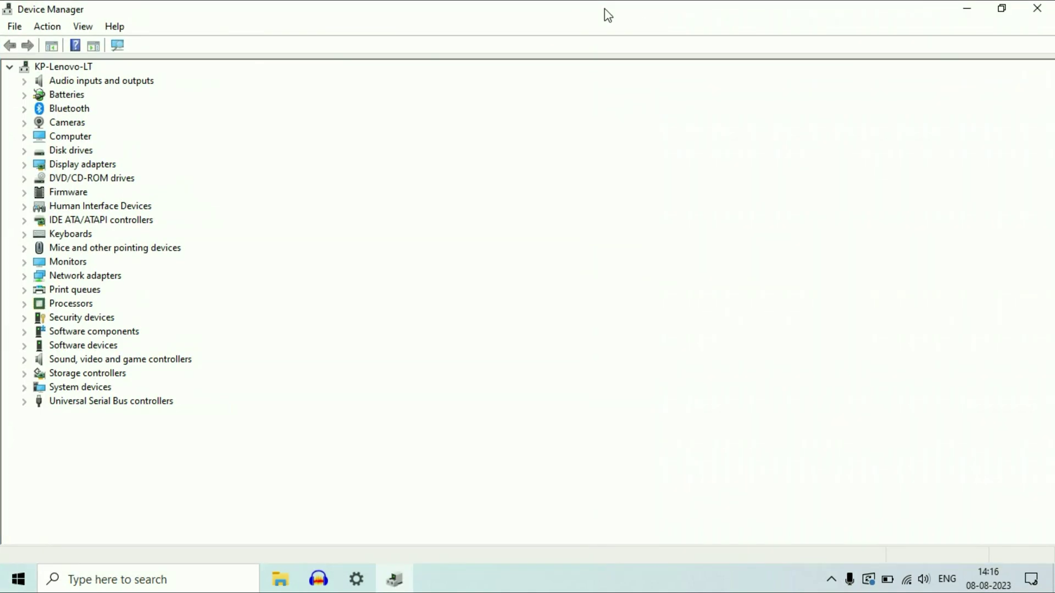
{"action": "left_click", "coordinate": [65, 109]}
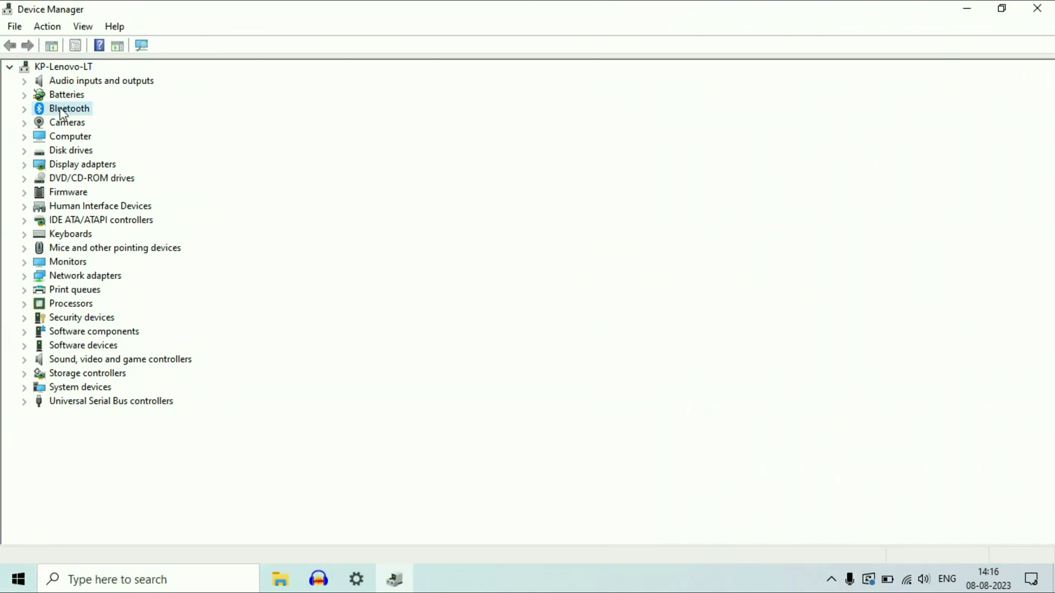
{"action": "left_click", "coordinate": [24, 110]}
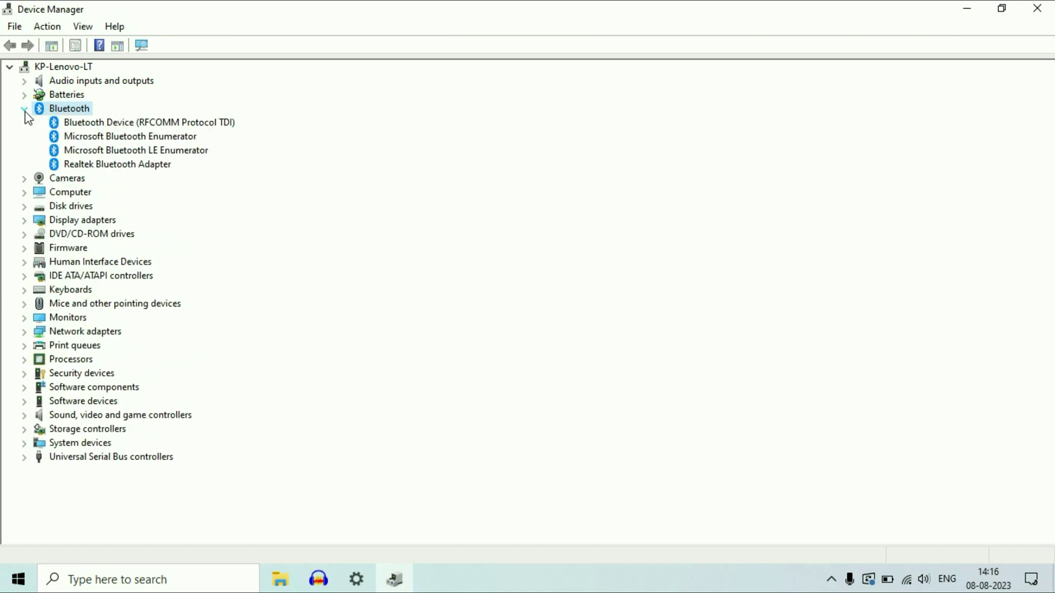
{"action": "left_click", "coordinate": [139, 124]}
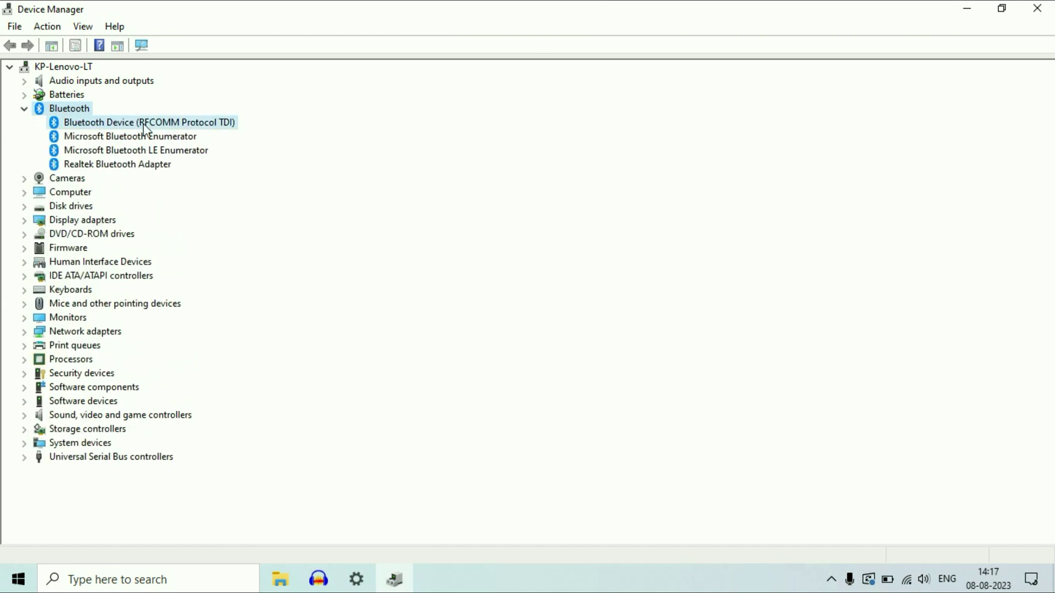
{"action": "right_click", "coordinate": [176, 122]}
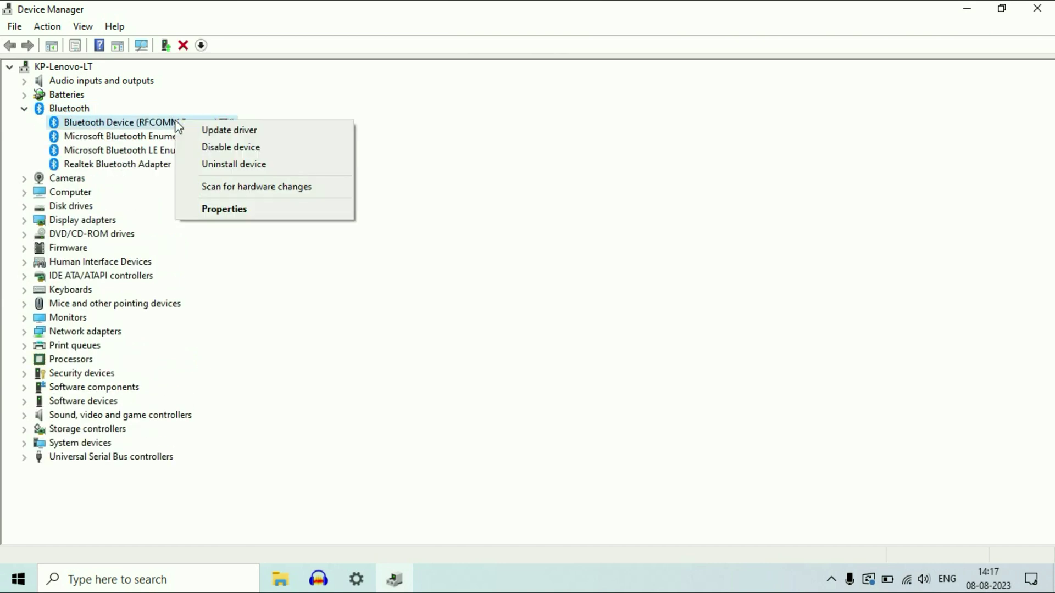
{"action": "left_click", "coordinate": [224, 131]}
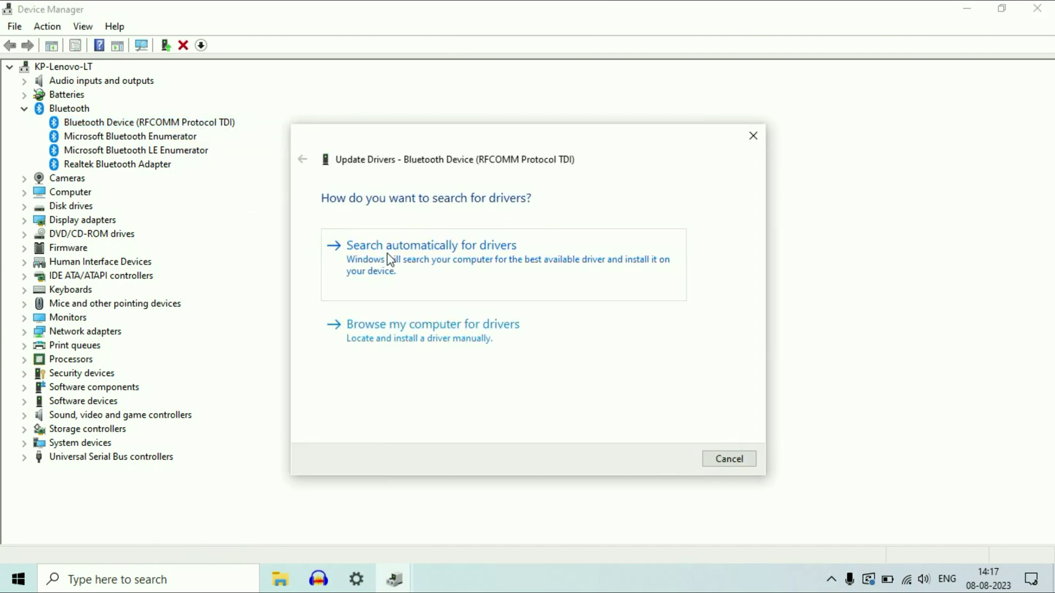
{"action": "left_click", "coordinate": [390, 259]}
{"action": "left_click", "coordinate": [732, 460]}
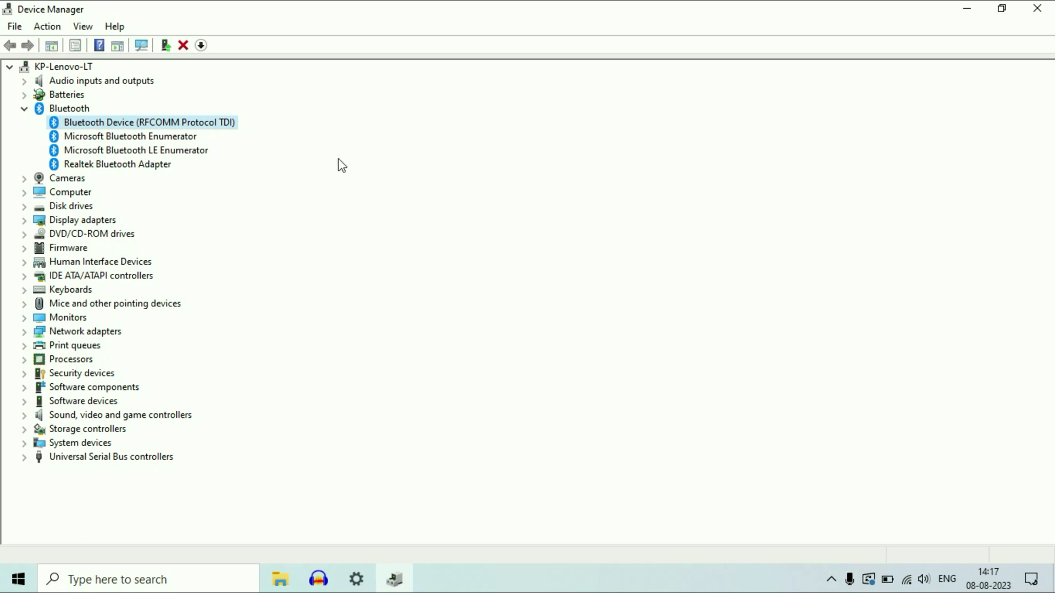
Step: Search automatically for newer Microsoft Bluetooth Enumerator and Microsoft Bluetooth LE Enumerator drivers; both are current
{"action": "right_click", "coordinate": [194, 136]}
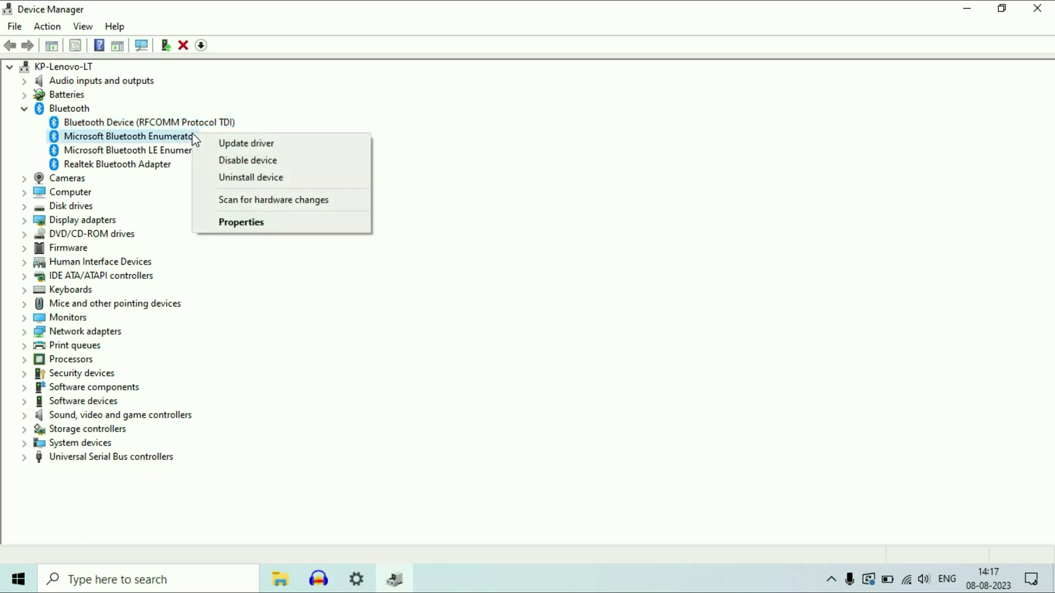
{"action": "left_click", "coordinate": [228, 142]}
{"action": "left_click", "coordinate": [445, 266]}
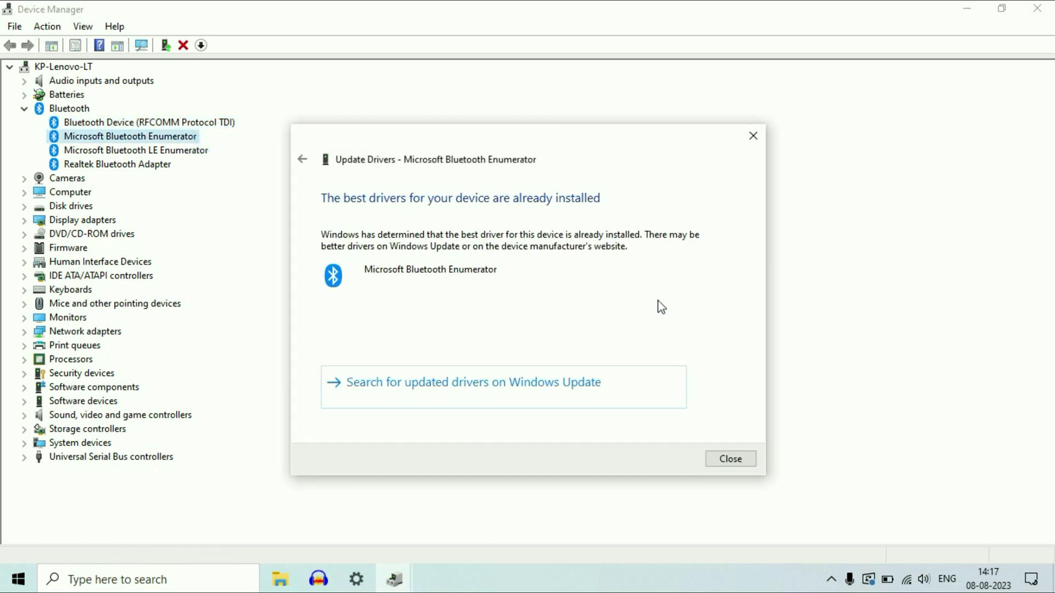
{"action": "left_click", "coordinate": [730, 459]}
{"action": "right_click", "coordinate": [165, 150]}
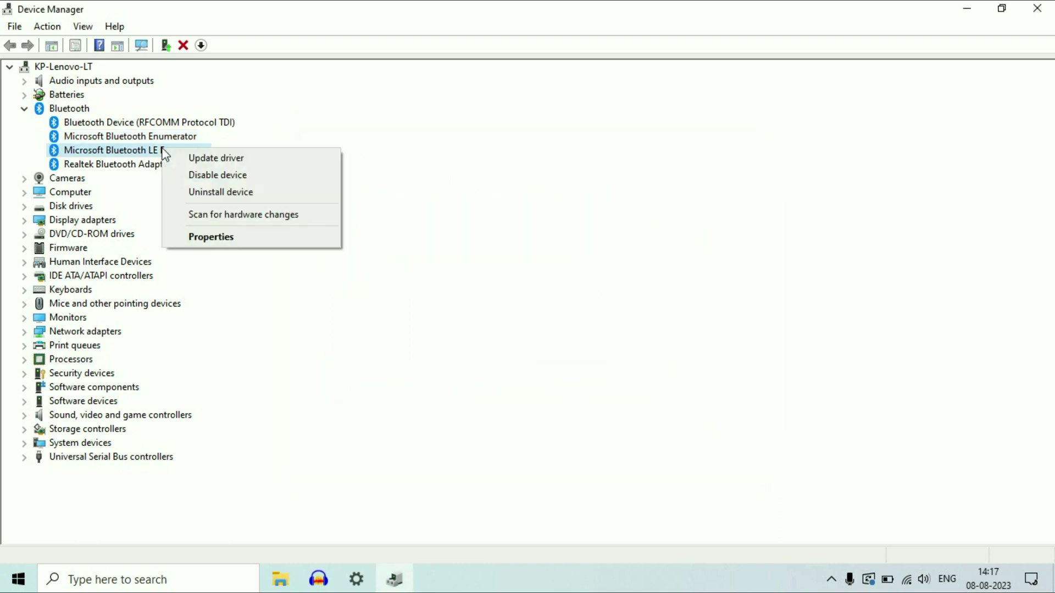
{"action": "left_click", "coordinate": [183, 155]}
{"action": "left_click", "coordinate": [456, 256]}
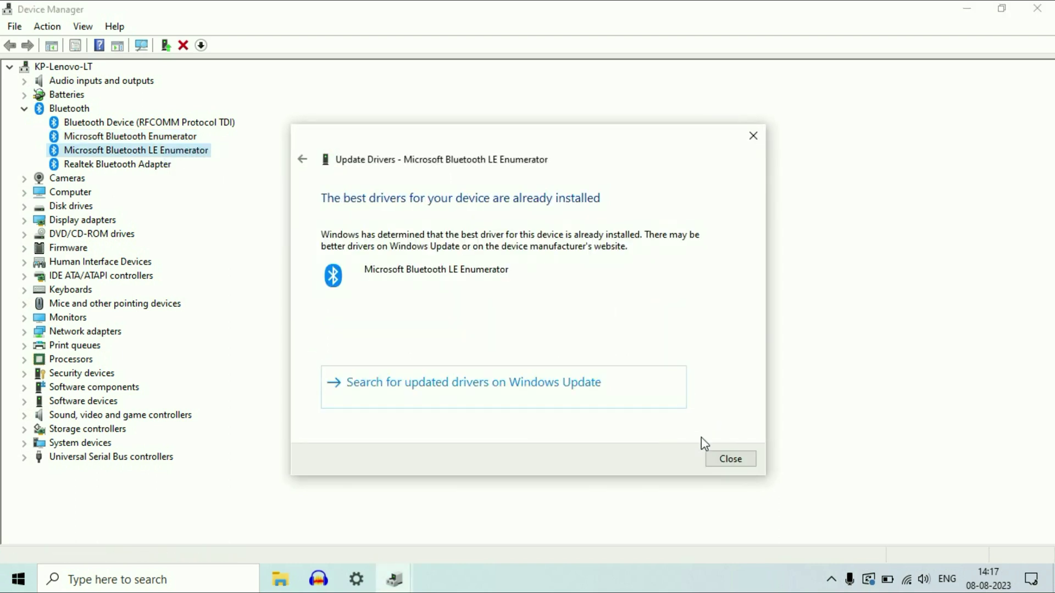
{"action": "left_click", "coordinate": [715, 458]}
Step: Check for a newer Realtek Bluetooth Adapter driver; the best one is already installed
{"action": "right_click", "coordinate": [153, 168]}
{"action": "left_click", "coordinate": [178, 176]}
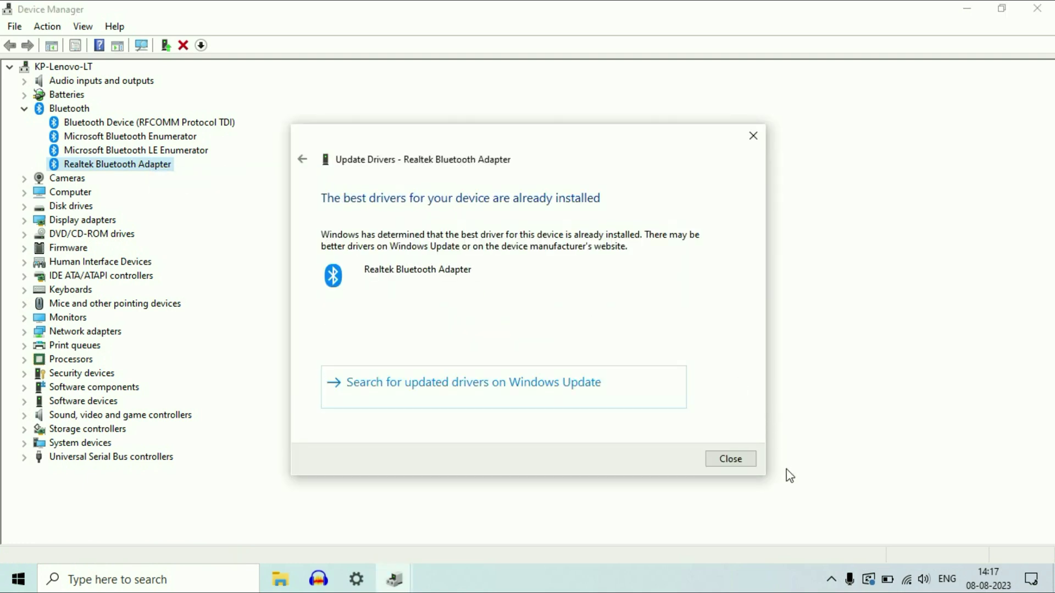
{"action": "left_click", "coordinate": [742, 460]}
{"action": "left_click", "coordinate": [1044, 8]}
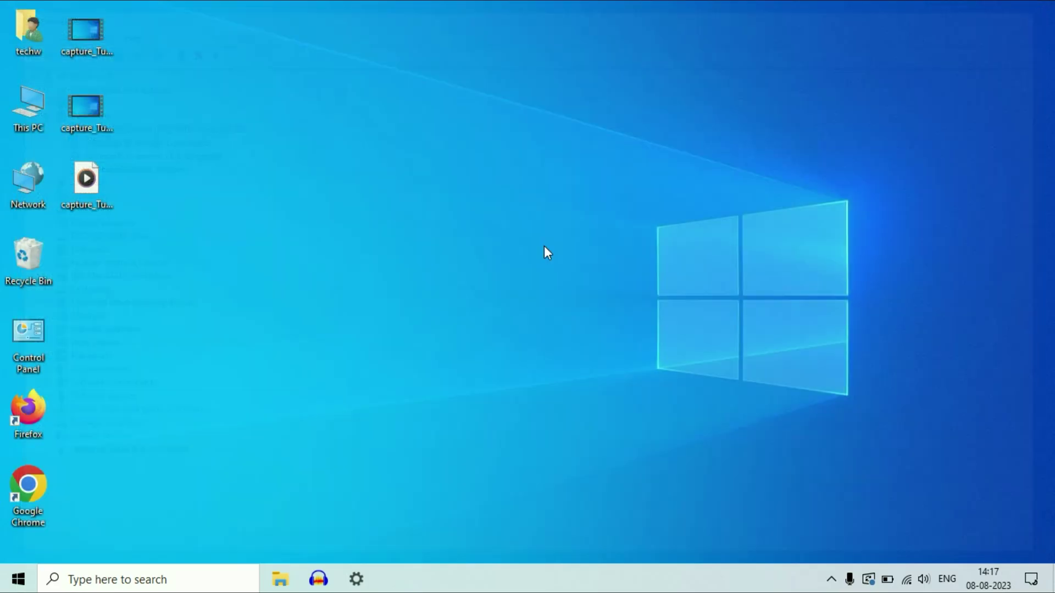